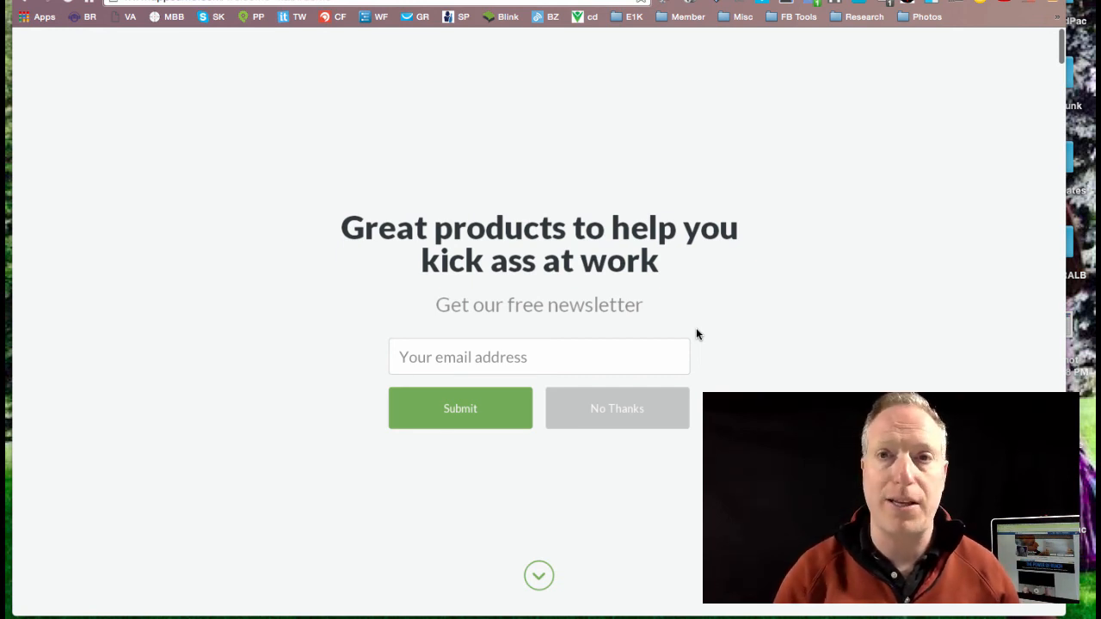
left_click(661, 0)
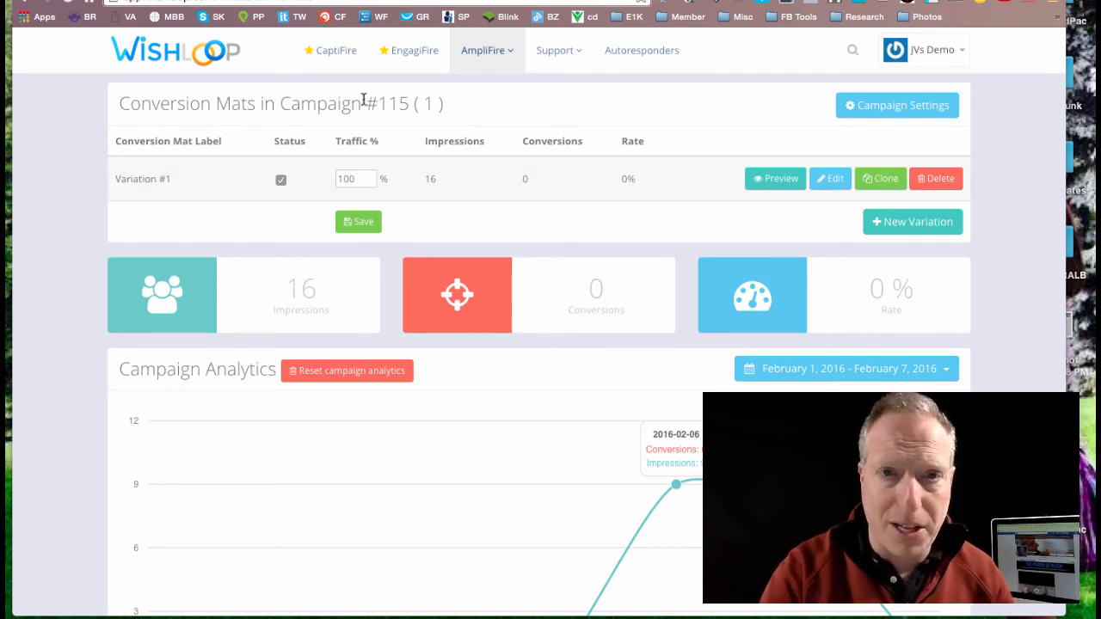
left_click(477, 60)
left_click(476, 90)
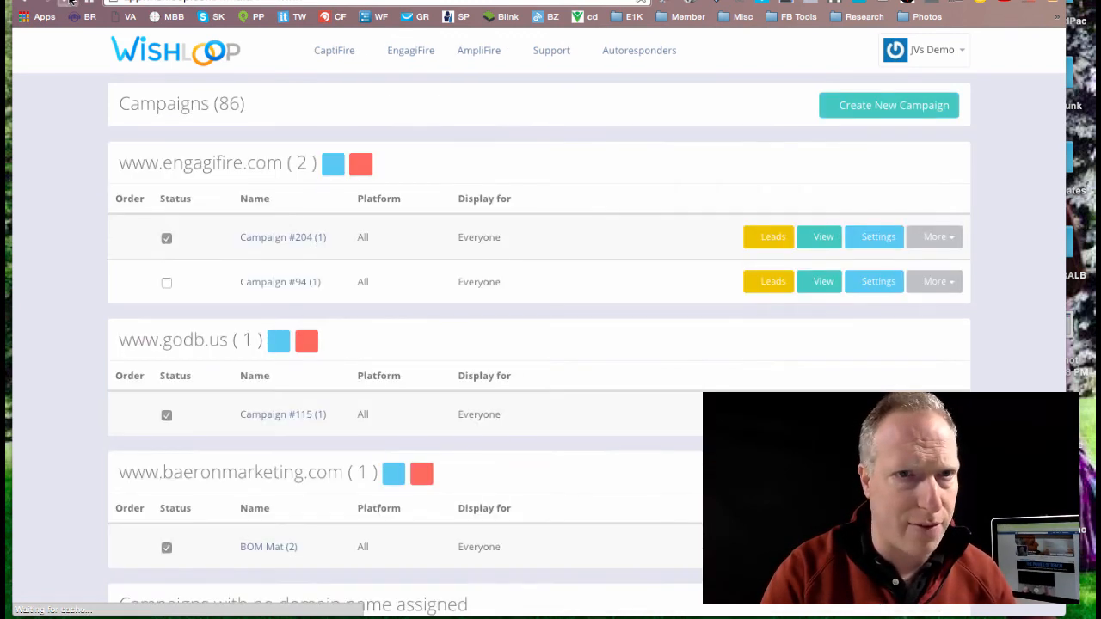
left_click(199, 342)
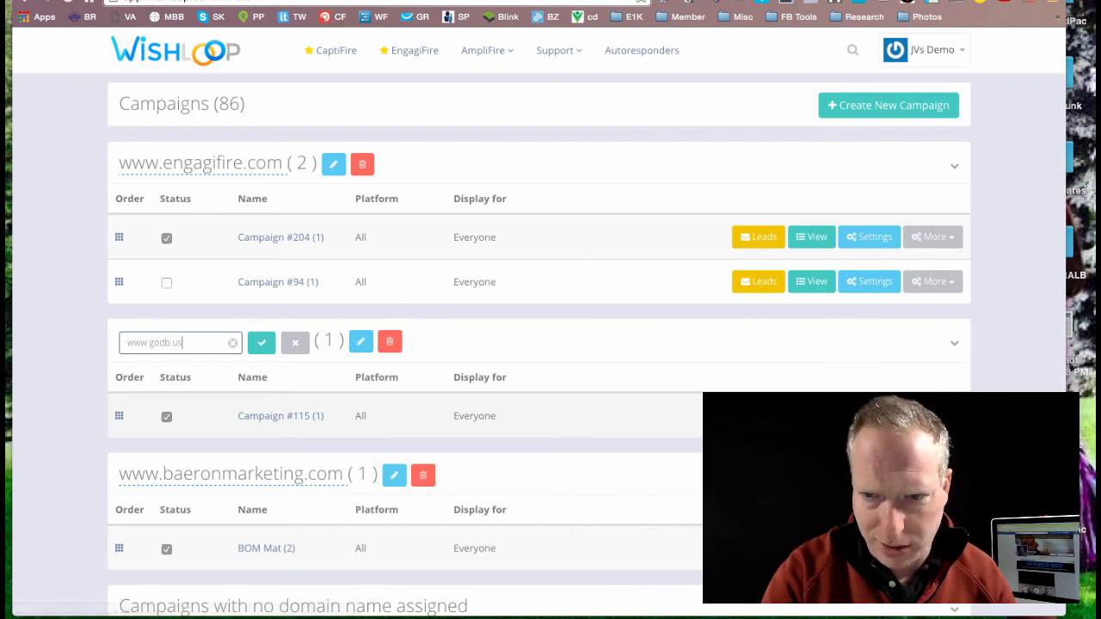
key("Return")
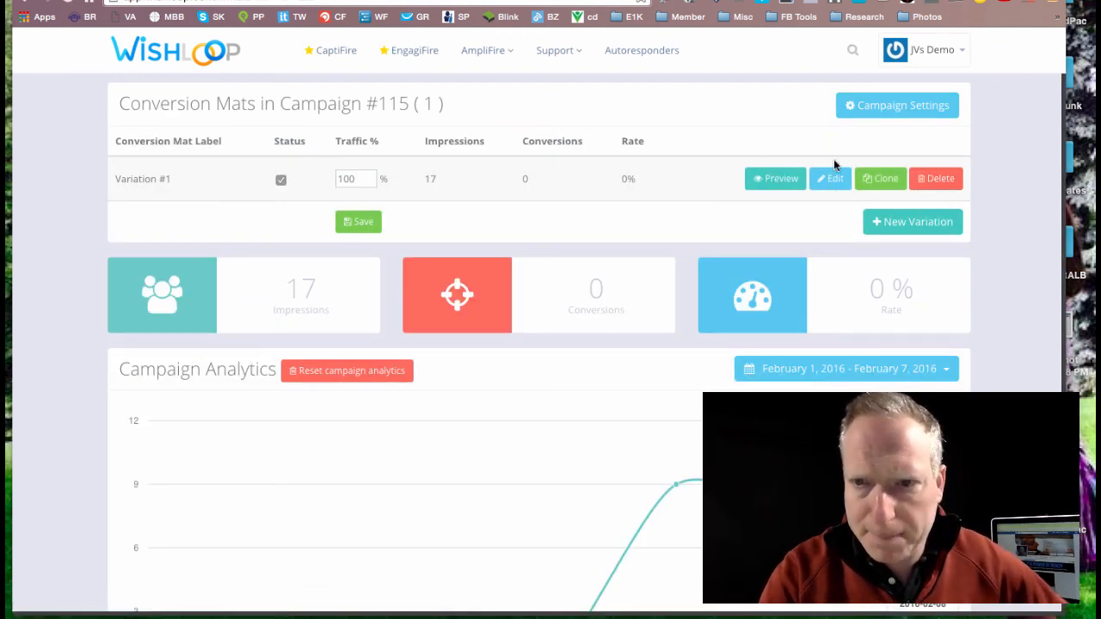
left_click(830, 183)
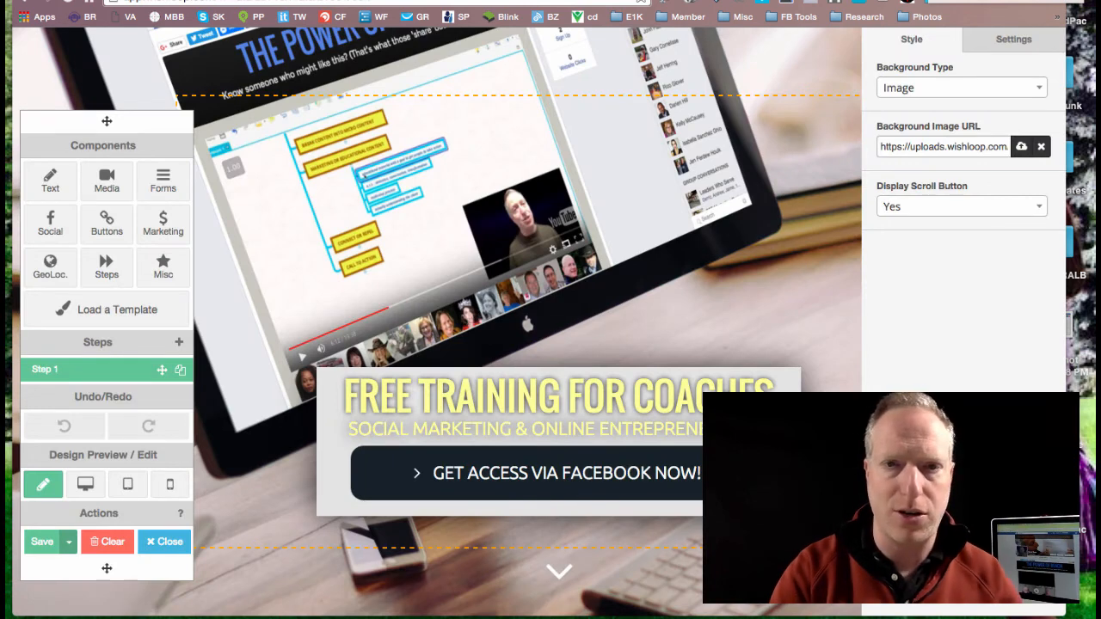
Step: Copy the mat's background image URL, clear the background image, and paste the same URL back
left_click(970, 147)
key("ctrl+a")
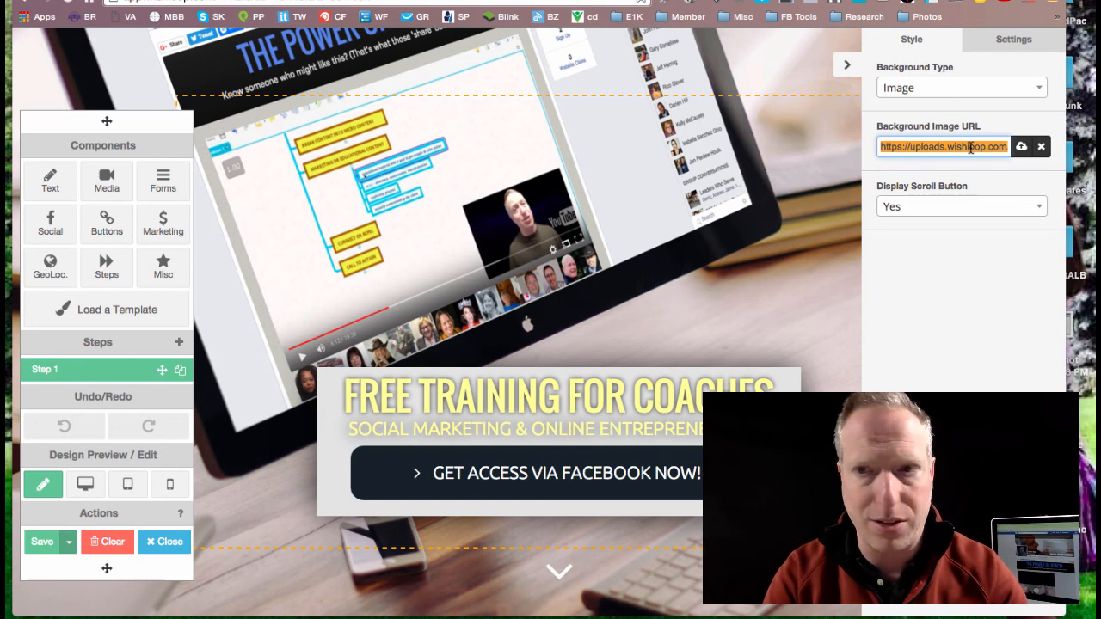
left_click(1041, 148)
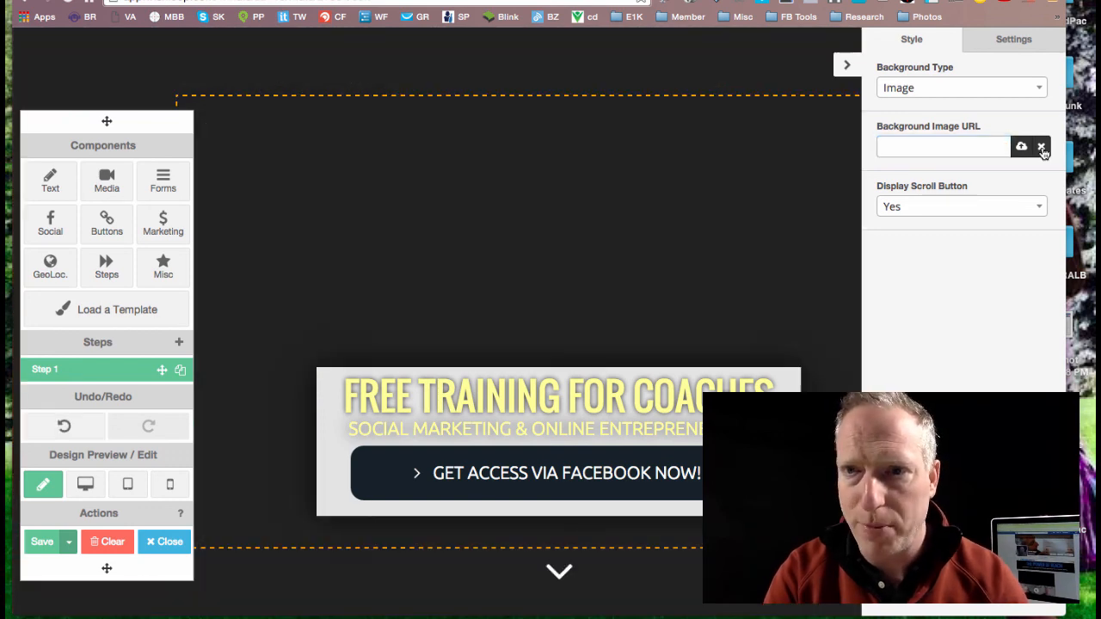
left_click(982, 145)
key("ctrl+v")
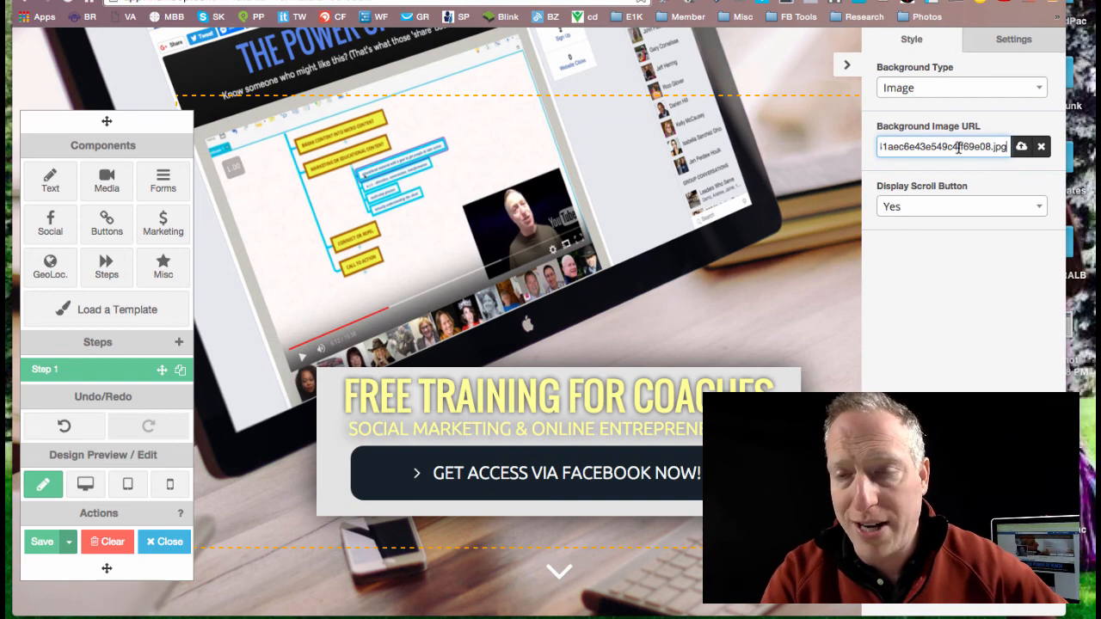
Step: Change the text color of the "FREE TRAINING FOR COACHES" heading to orange and save the text
left_click(398, 419)
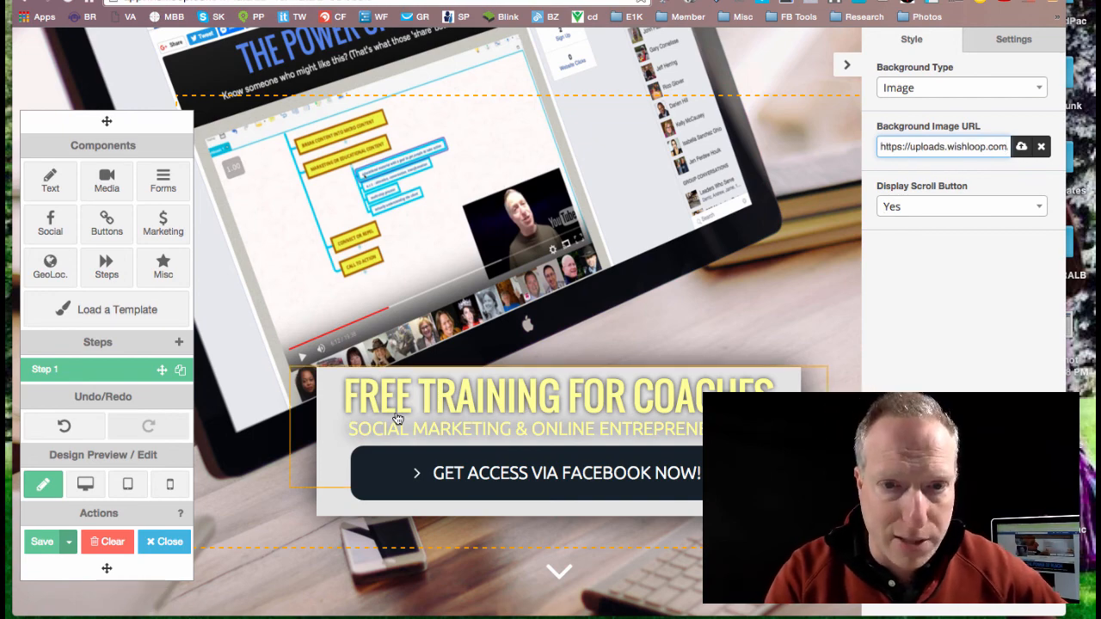
double_click(372, 405)
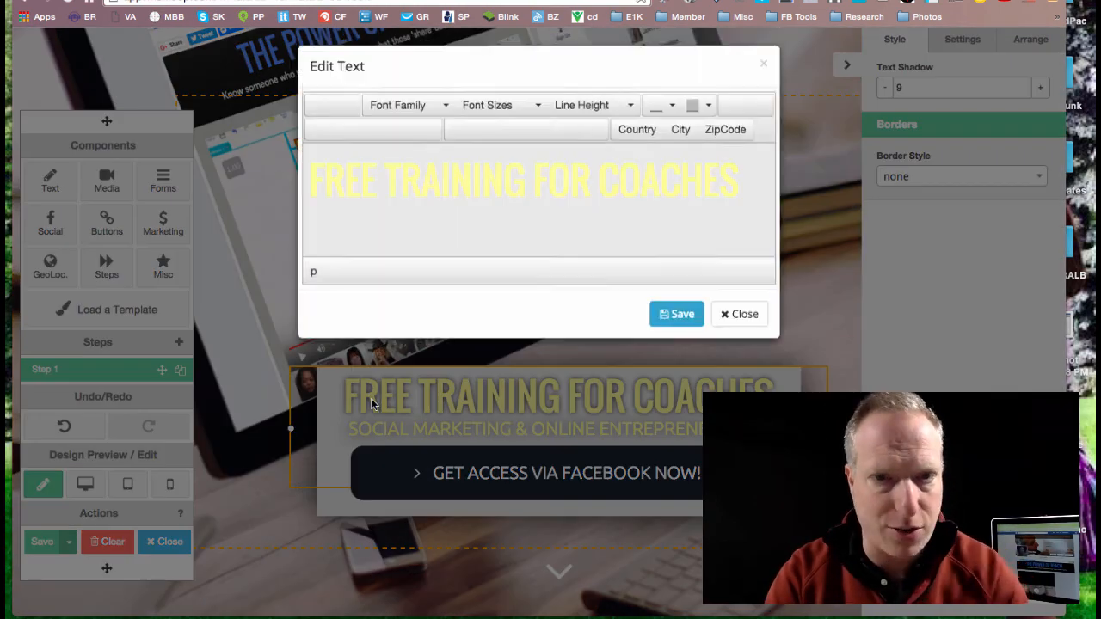
triple_click(472, 185)
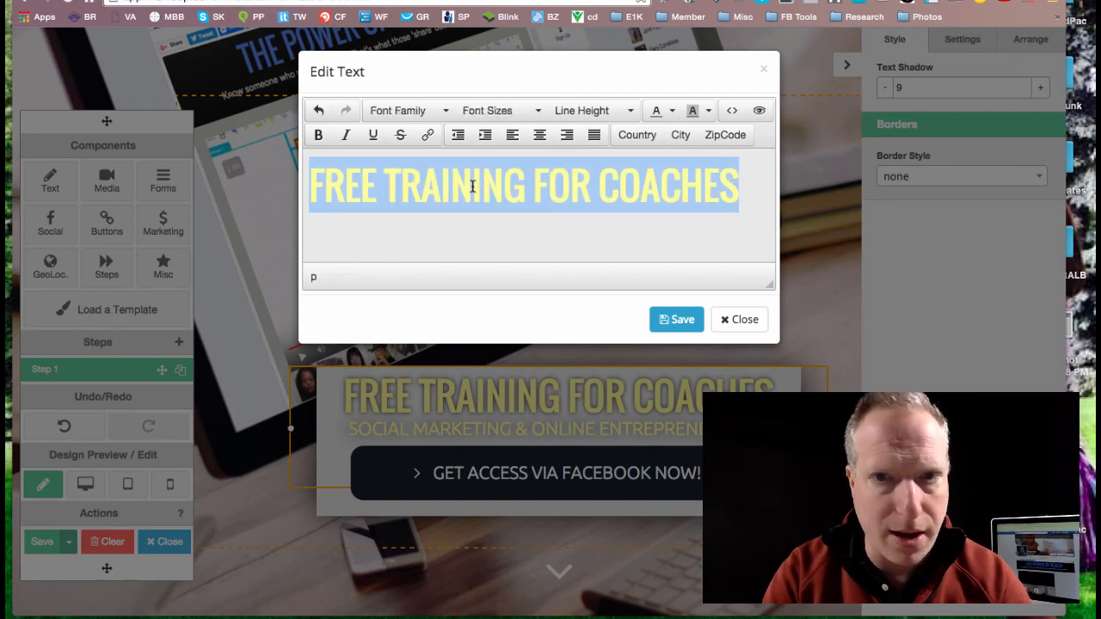
left_click(672, 113)
left_click(675, 162)
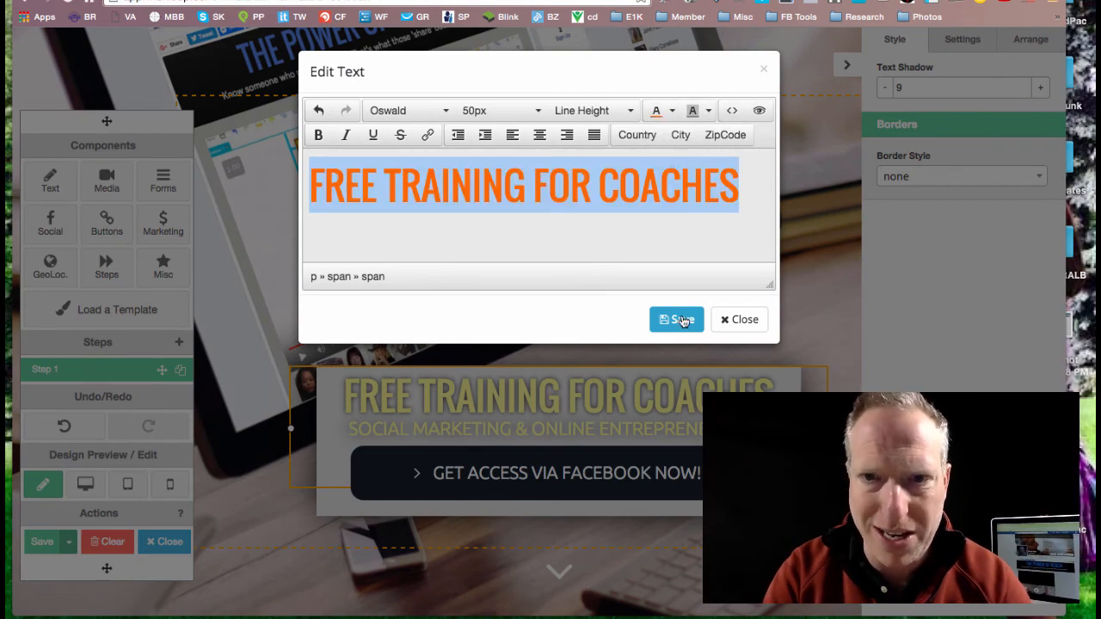
left_click(681, 319)
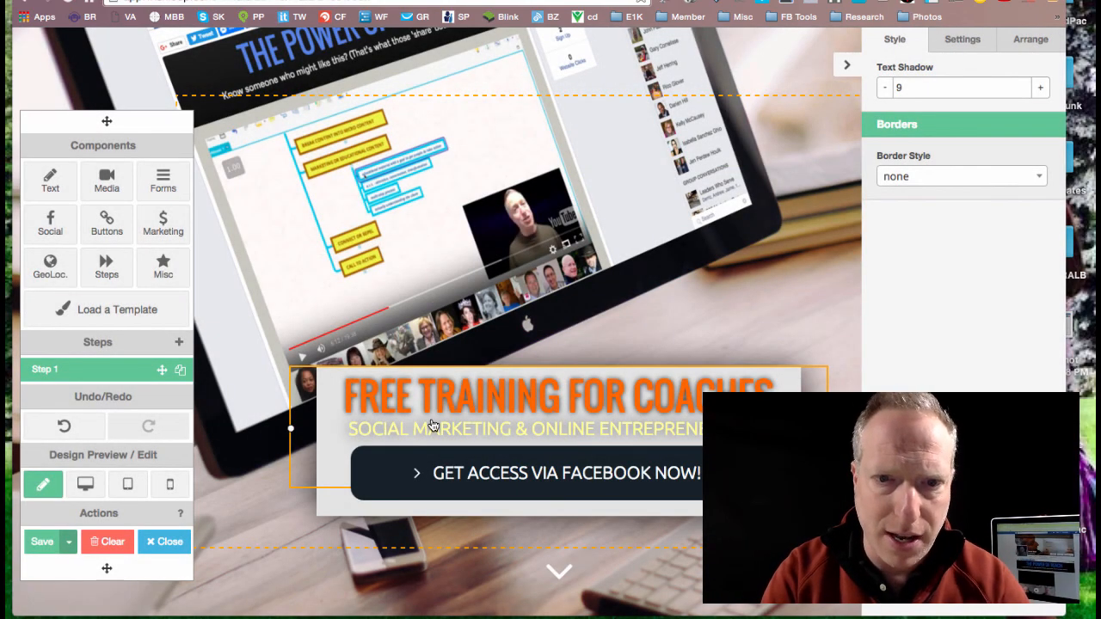
Step: Move the orange heading up onto the monitor image, and open the "SOCIAL MARKETING & ONLINE ENTREPRENEURSHIP" text without changing it
double_click(433, 426)
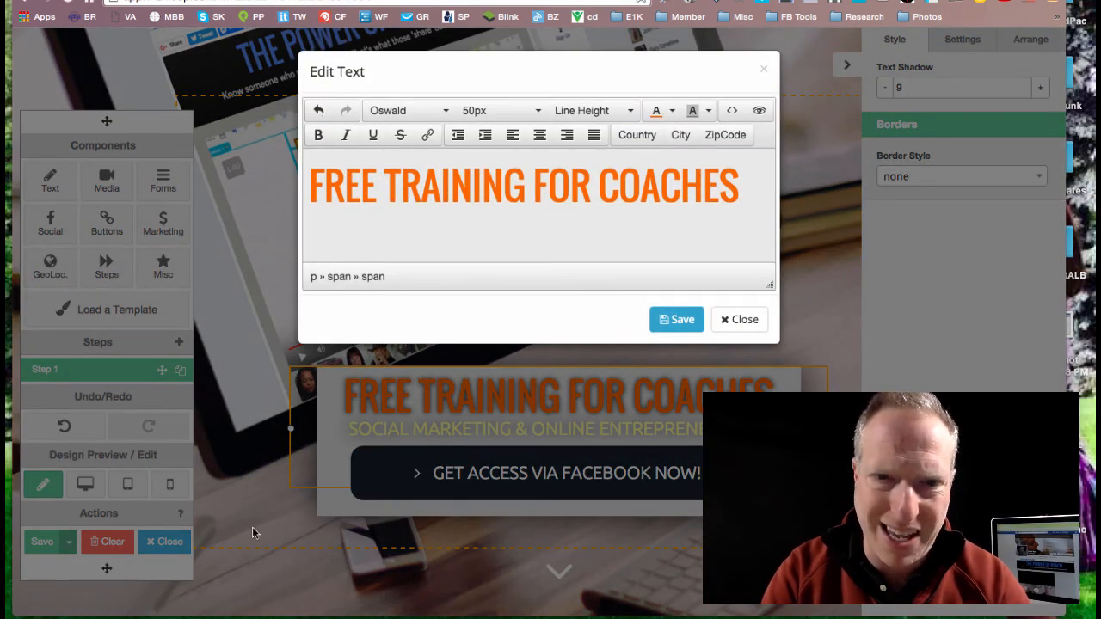
left_click(252, 533)
left_click_drag(330, 436, 353, 269)
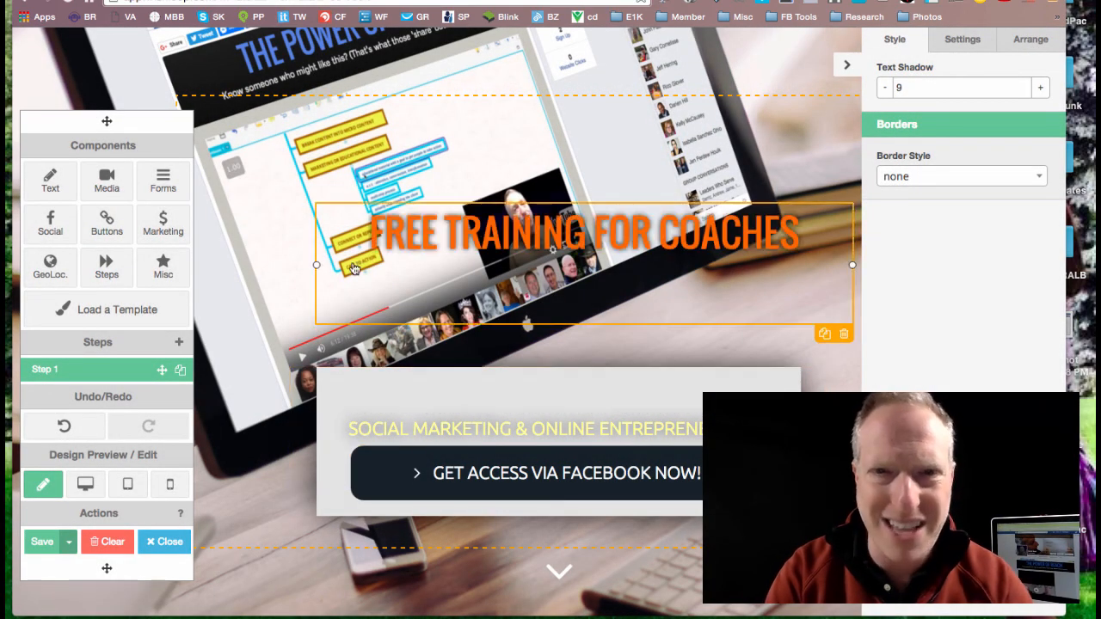
left_click(413, 430)
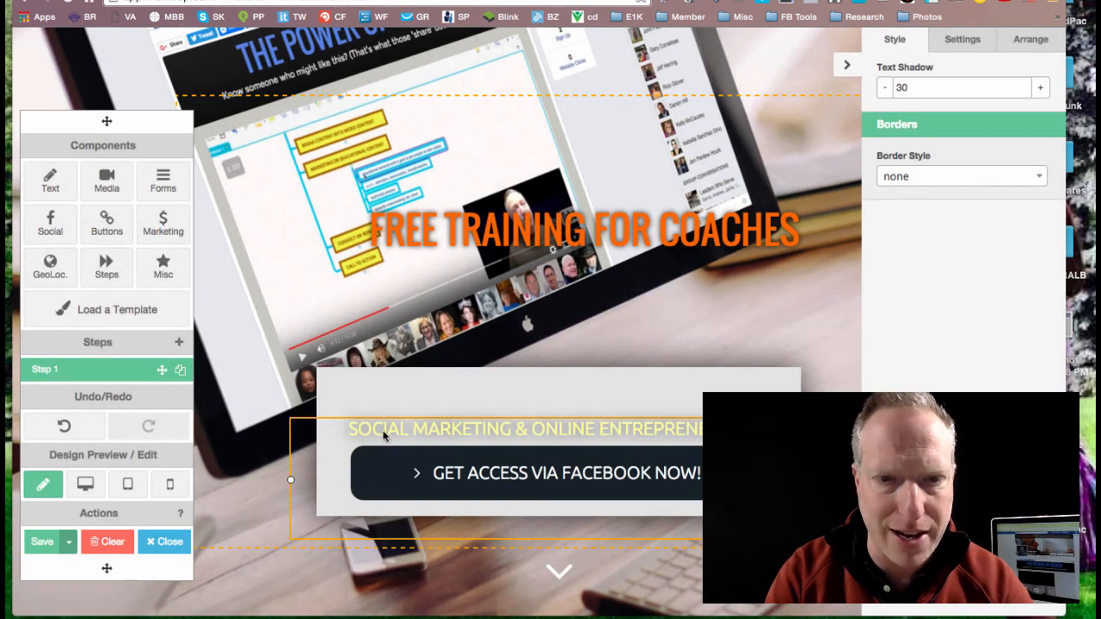
double_click(382, 431)
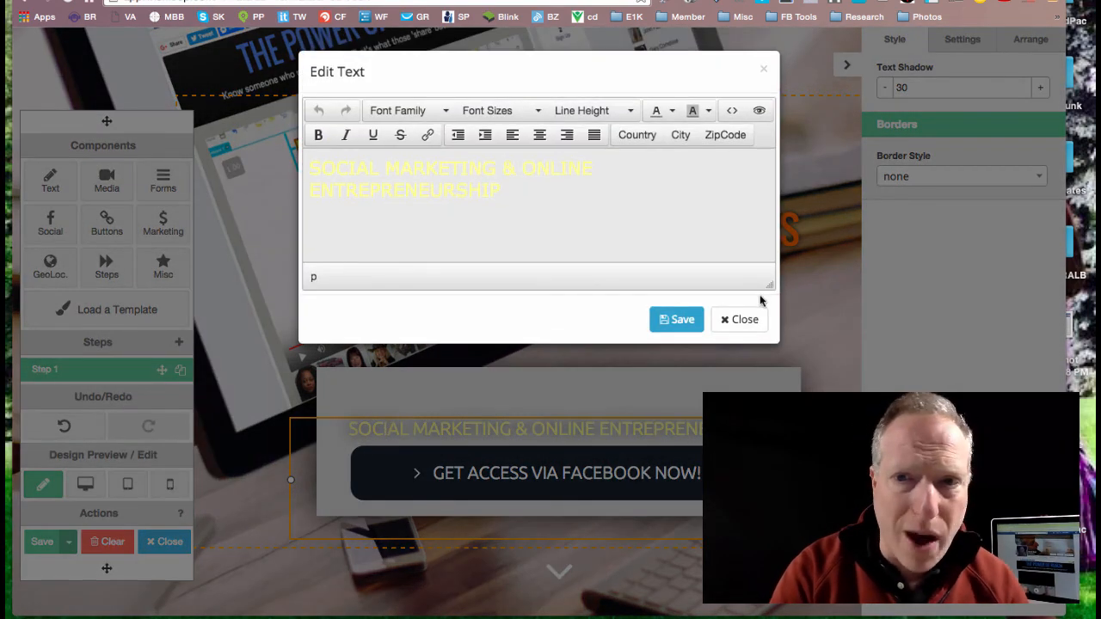
left_click(740, 319)
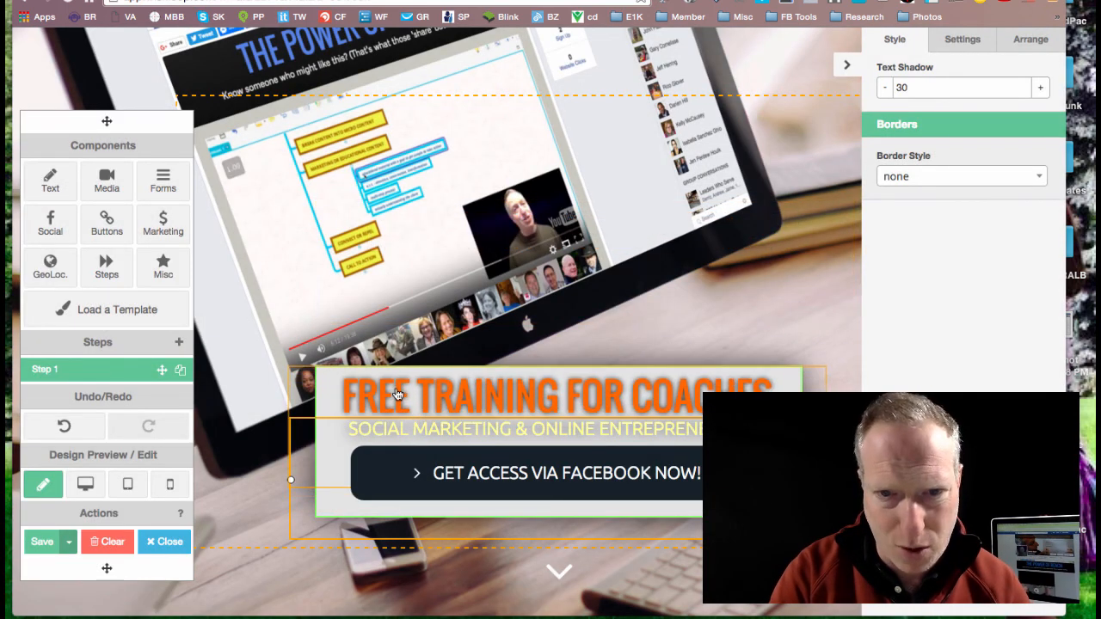
Step: Load the "Template 1" design with the free PDF report offer from the template gallery into the mat
left_click(93, 317)
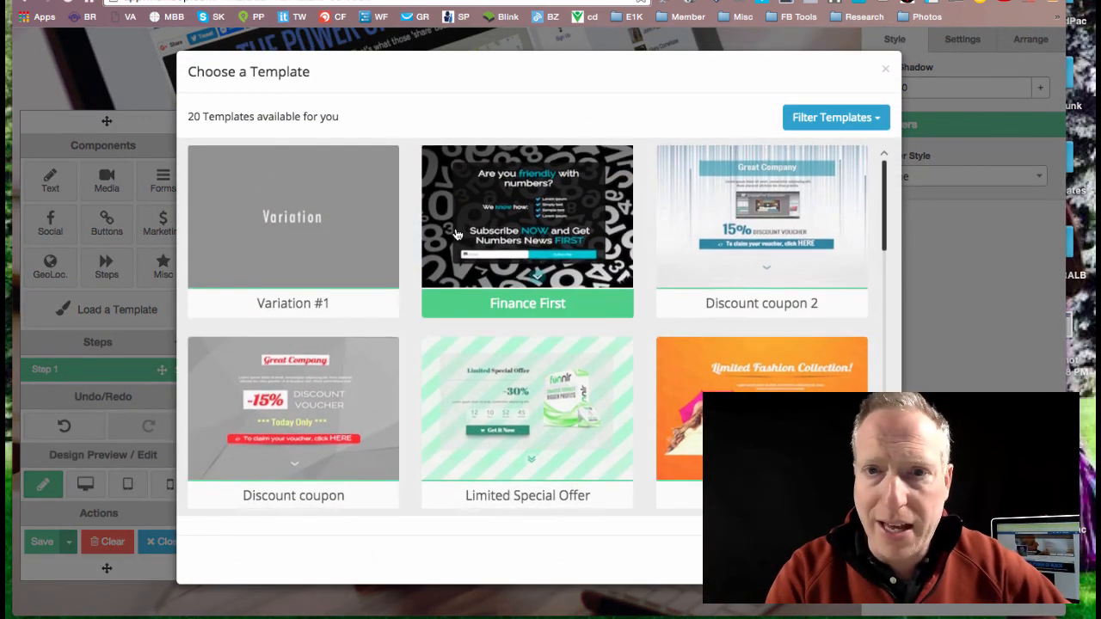
scroll(456, 233, "down", 3)
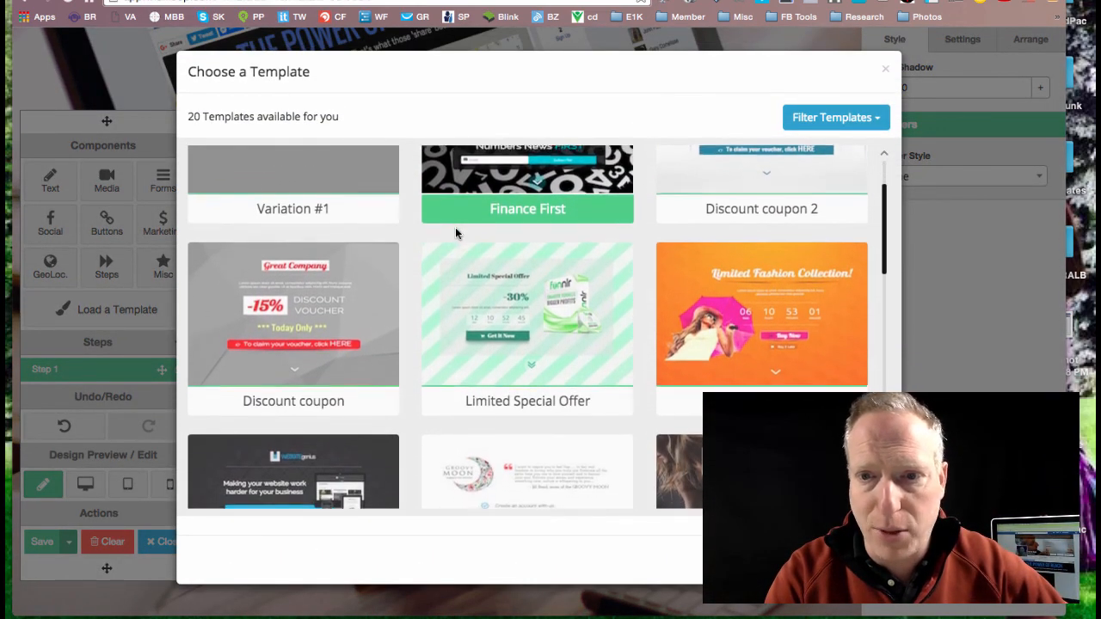
scroll(456, 234, "down", 3)
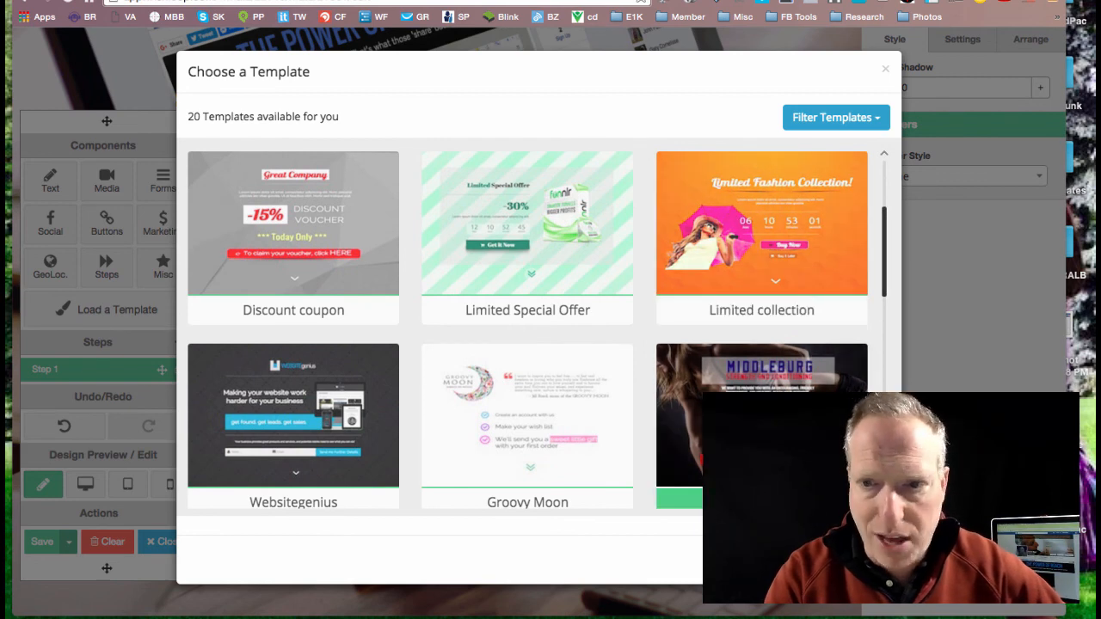
scroll(650, 422, "down", 1)
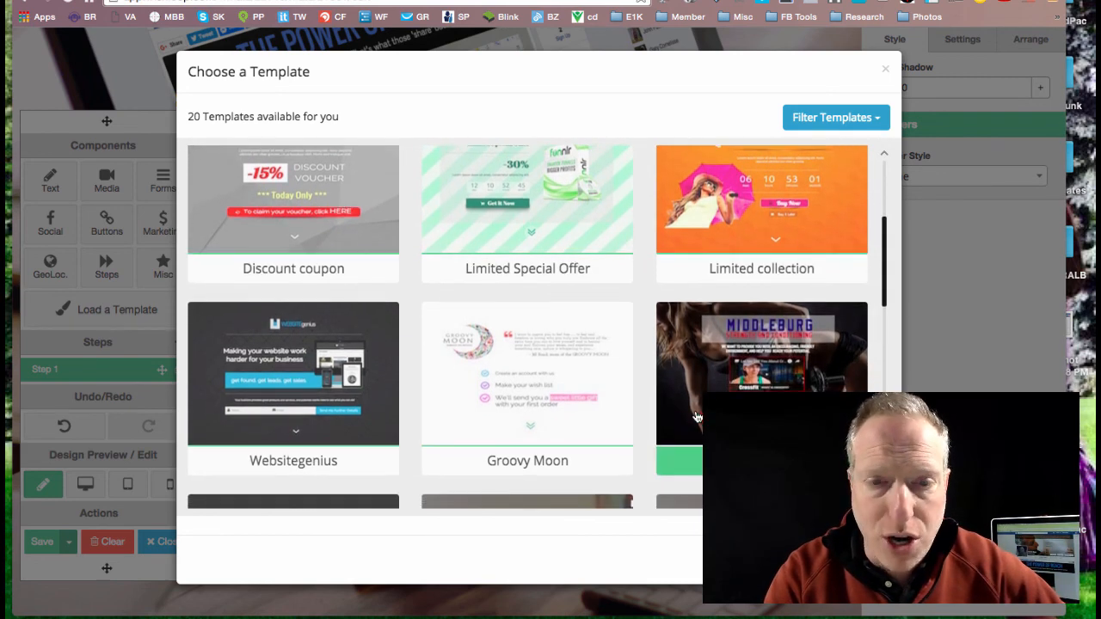
scroll(684, 400, "down", 2)
scroll(654, 361, "down", 2)
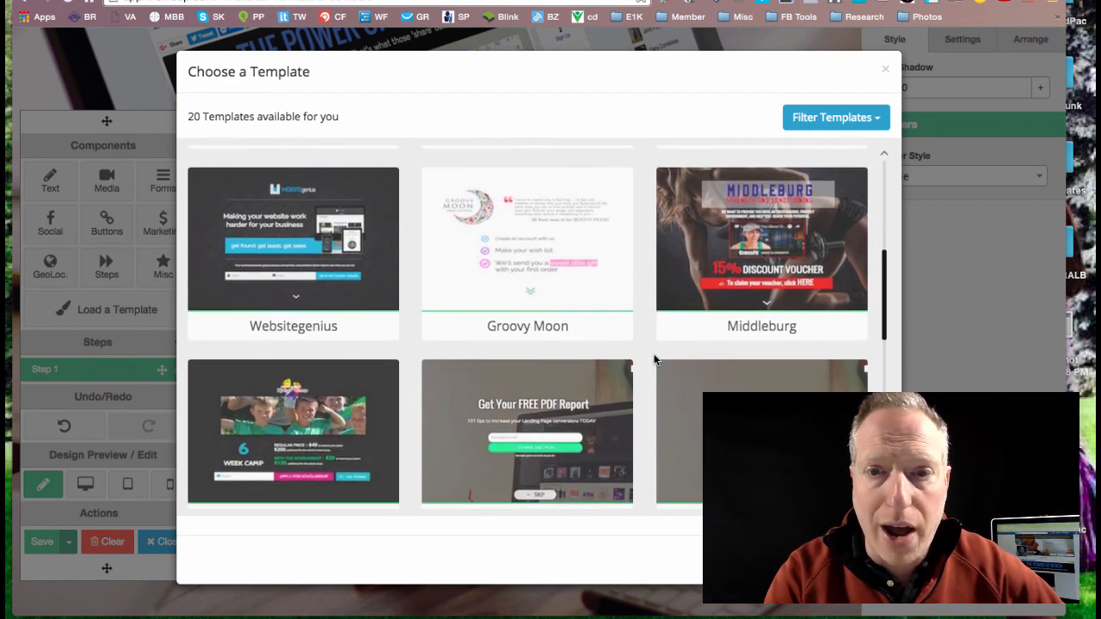
scroll(619, 378, "down", 1)
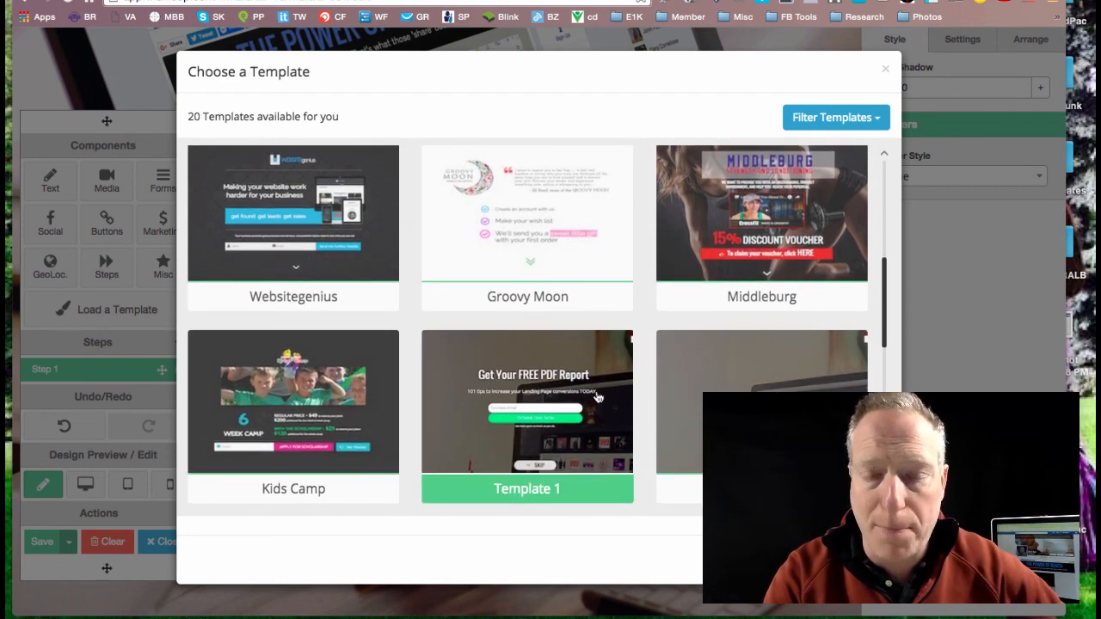
left_click(598, 397)
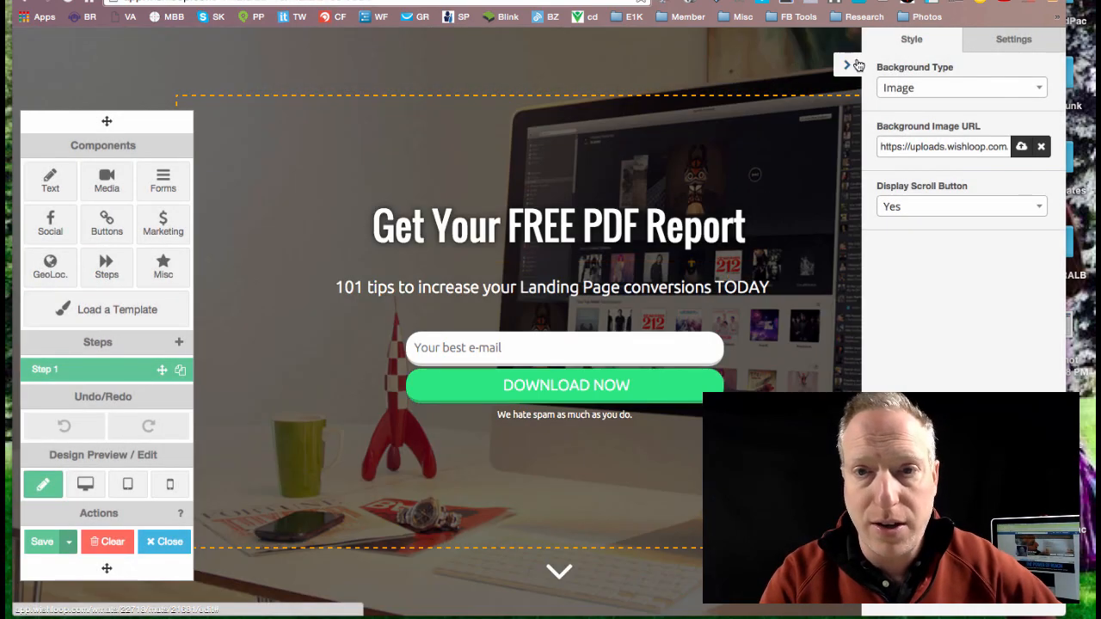
Step: Replace the template's background image URL with the previously copied image URL
left_click(943, 146)
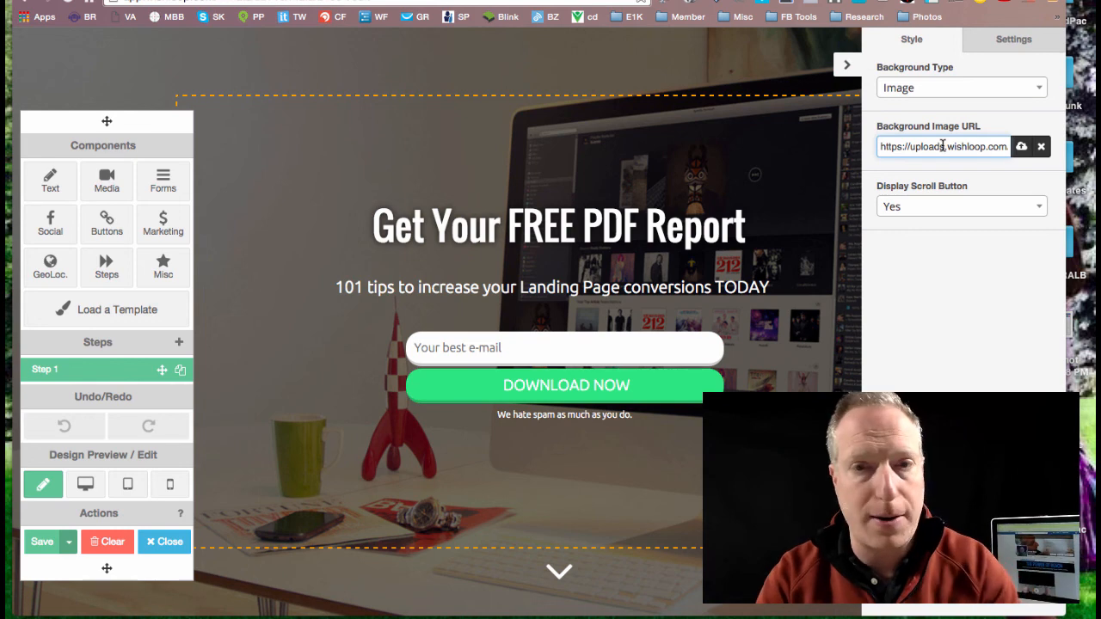
key("super+a")
key("super+v")
key("Return")
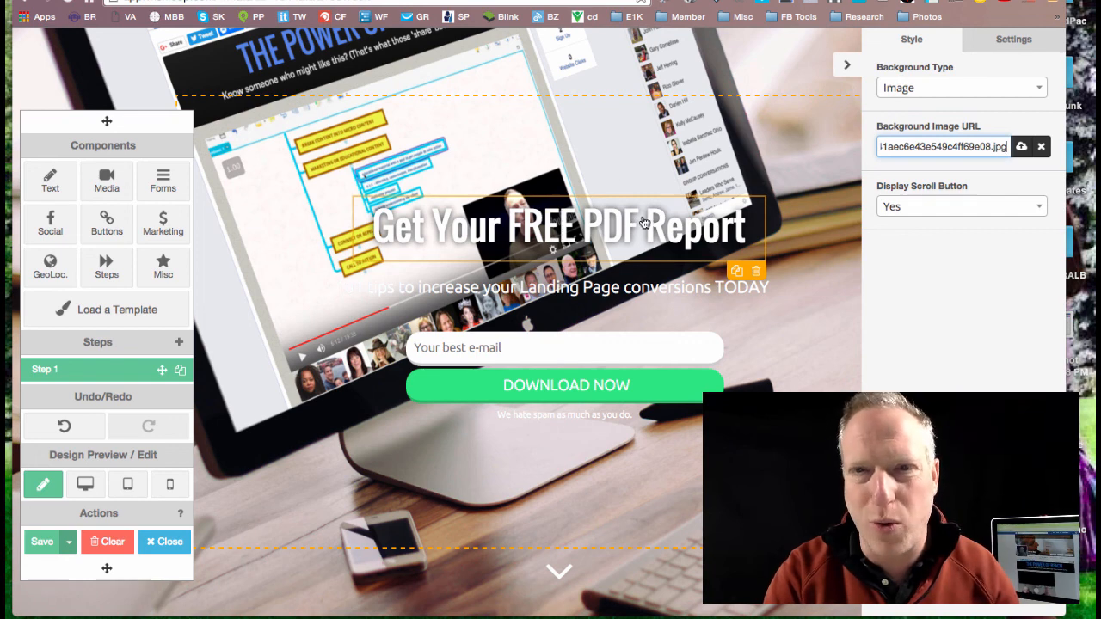
Step: Remove the current background image and insert the dark blue background with connected dots from the Backgrounds image library
left_click(1040, 148)
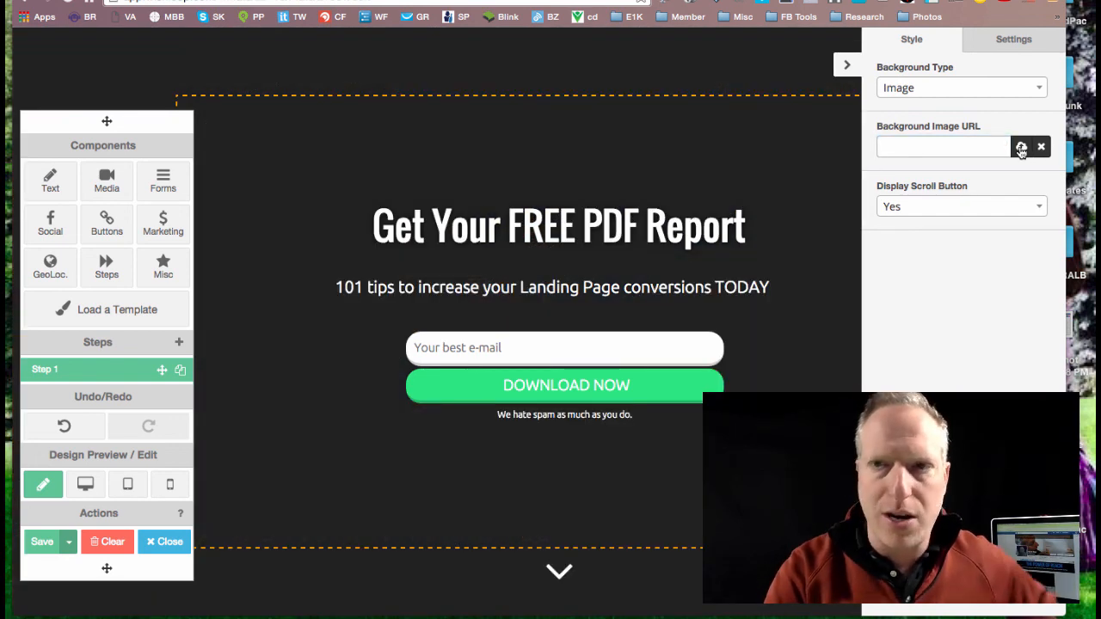
left_click(1021, 148)
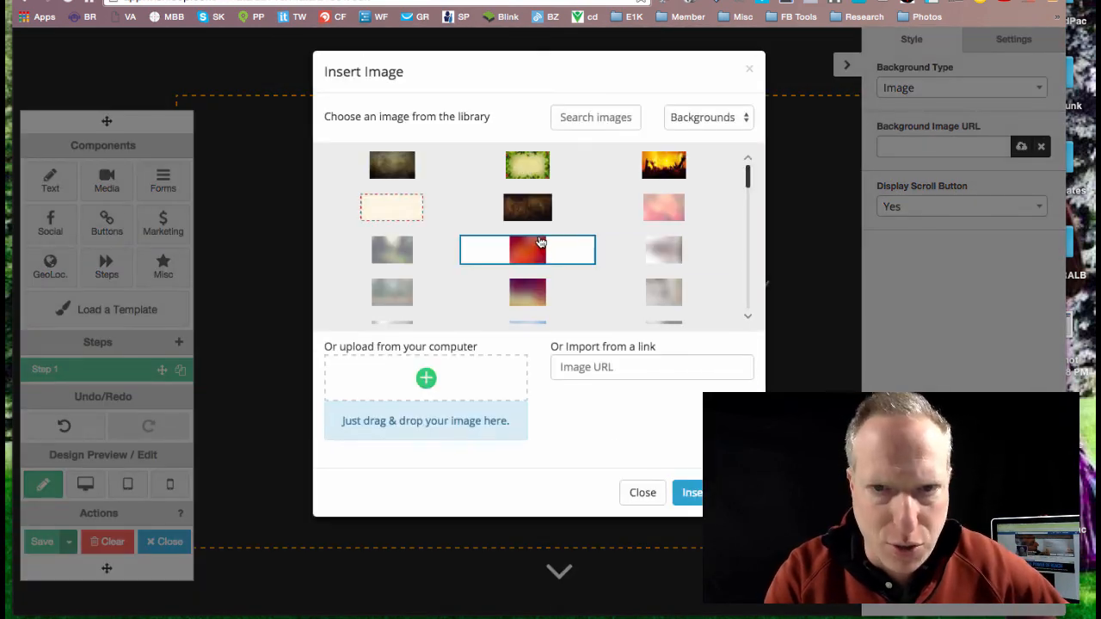
scroll(550, 314, "down", 3)
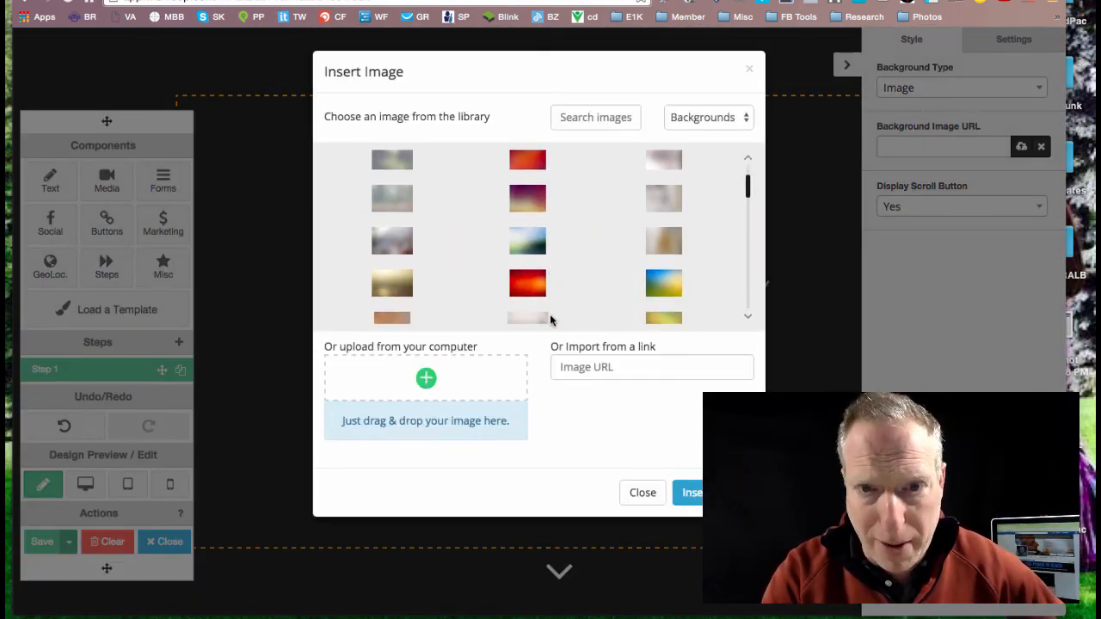
scroll(549, 313, "down", 5)
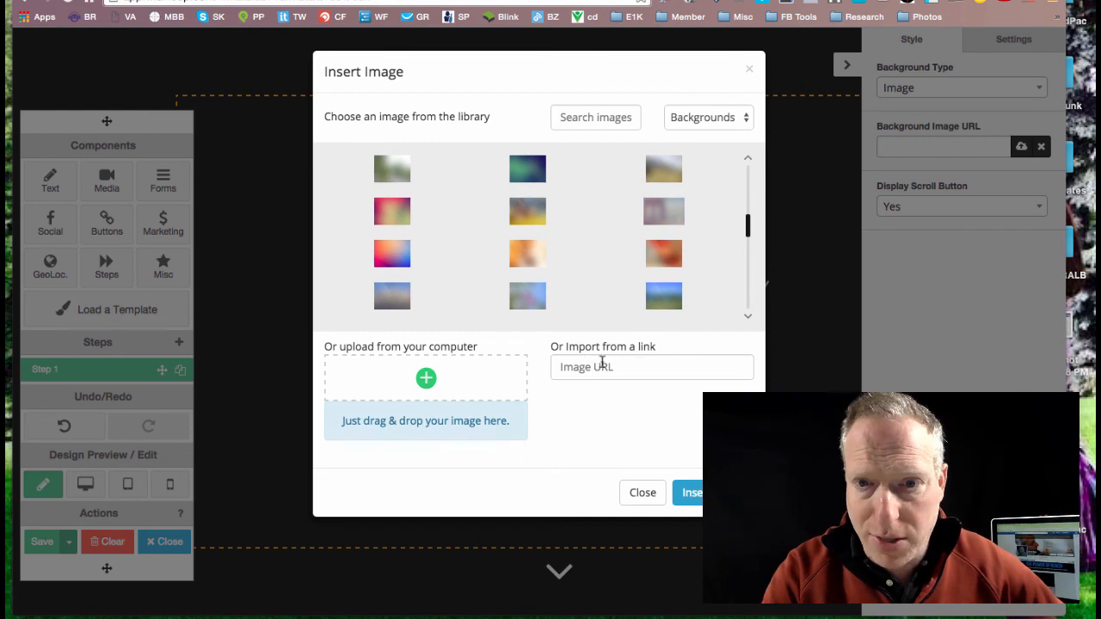
scroll(523, 191, "down", 2)
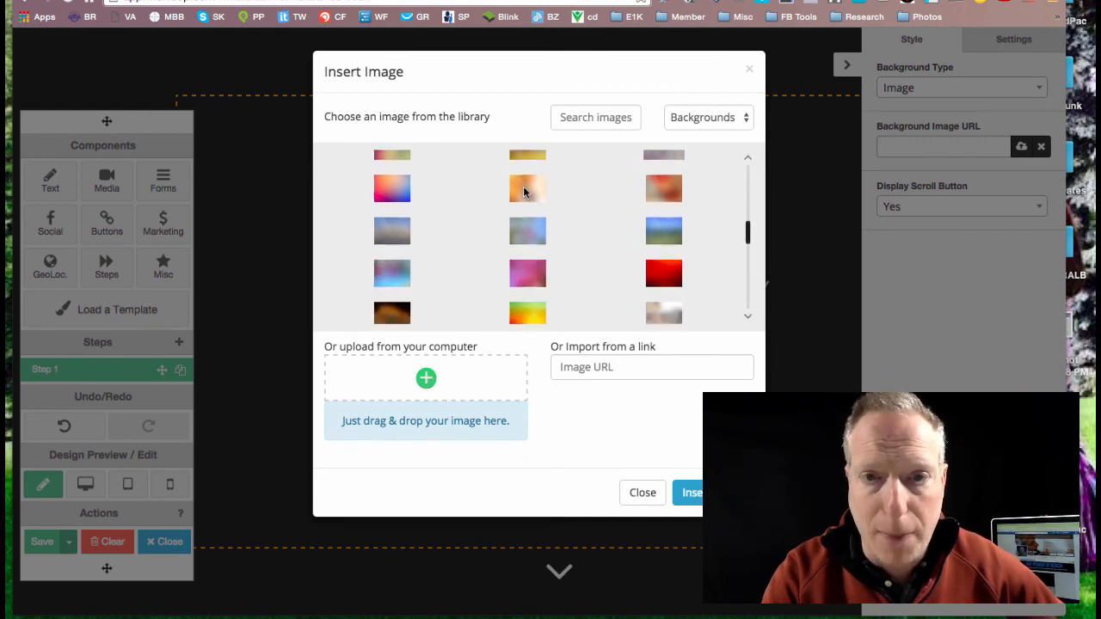
scroll(523, 191, "down", 5)
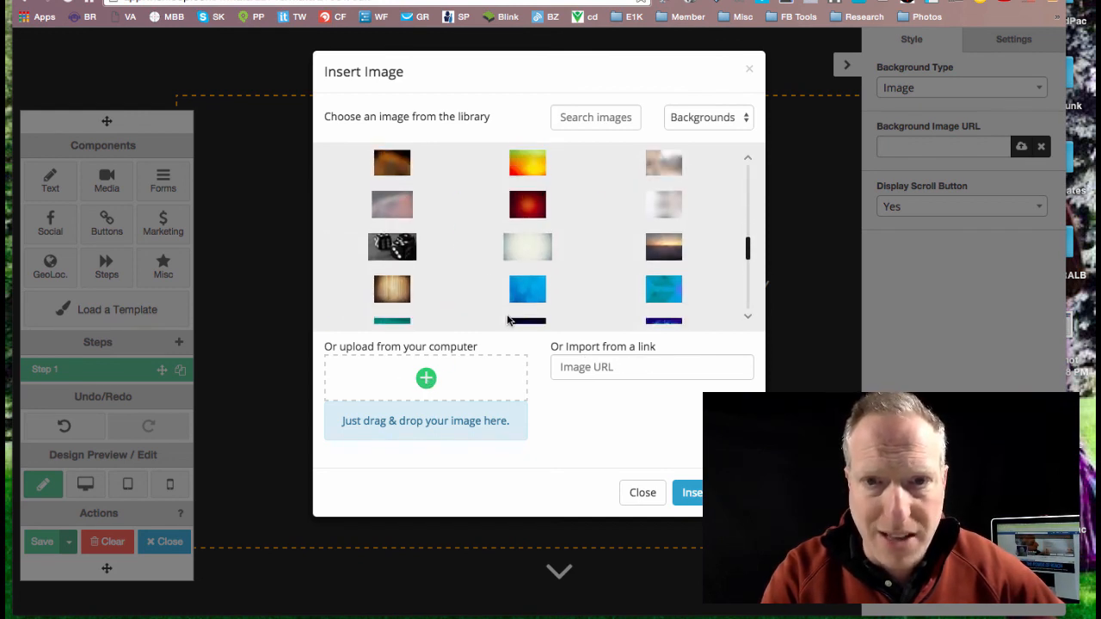
scroll(523, 258, "down", 1)
left_click(526, 311)
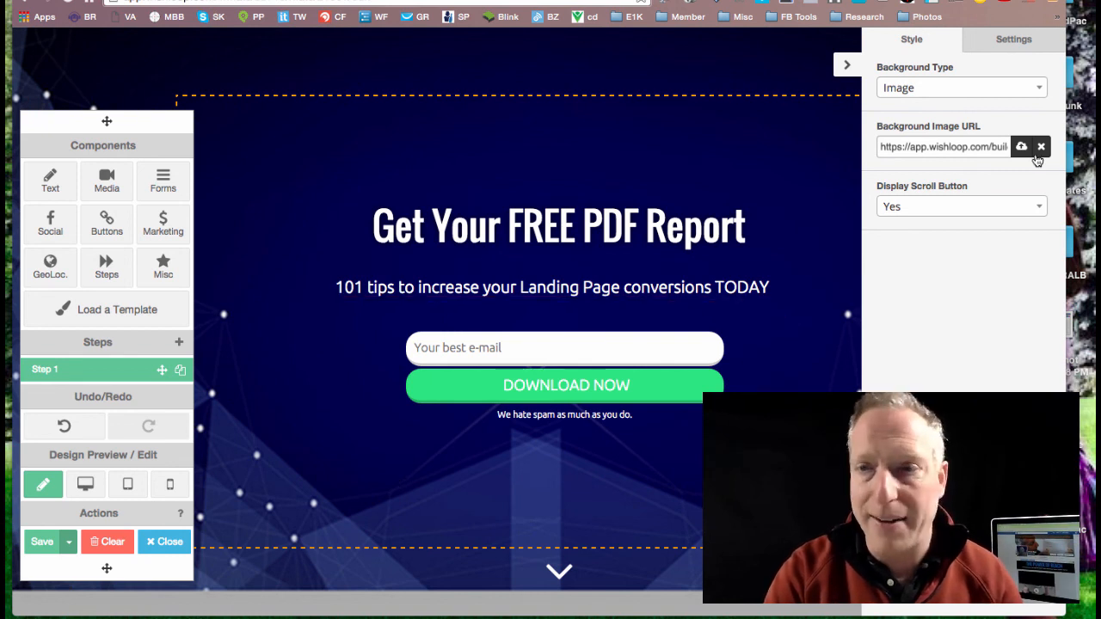
Step: Switch the mat's background type to Color and give it an opaque muted purple
left_click(1032, 90)
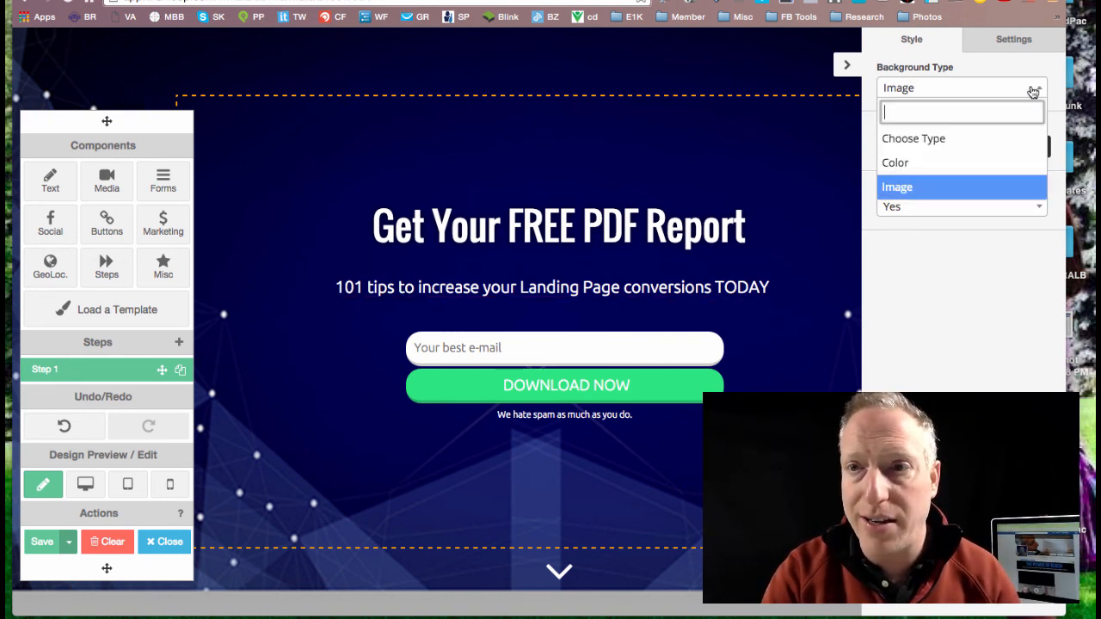
left_click(920, 169)
left_click(887, 146)
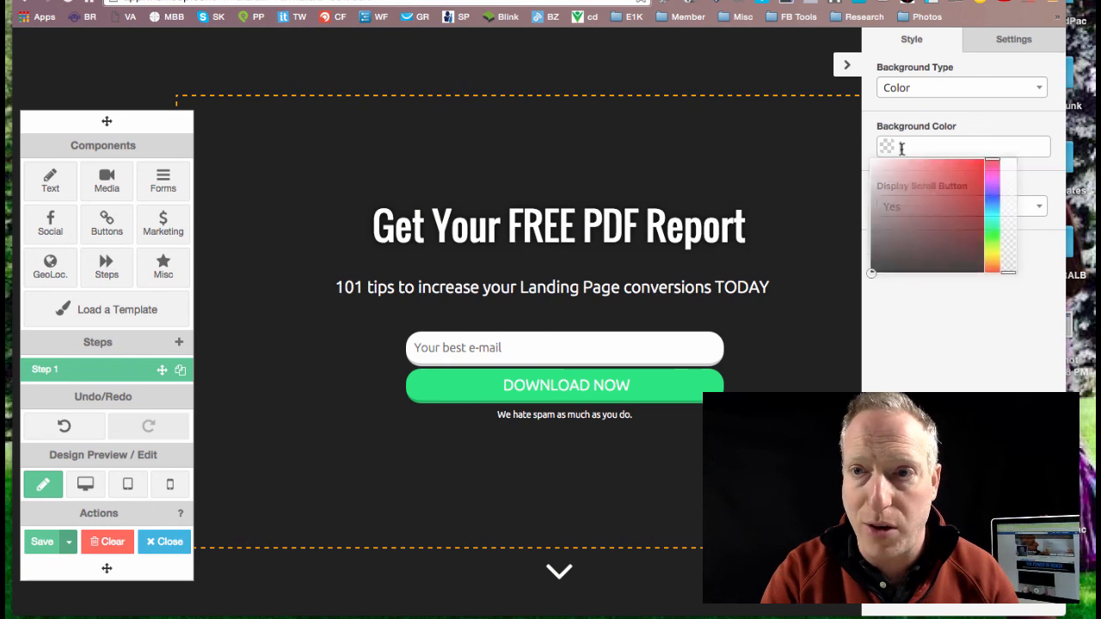
left_click_drag(895, 239, 965, 181)
left_click(892, 121)
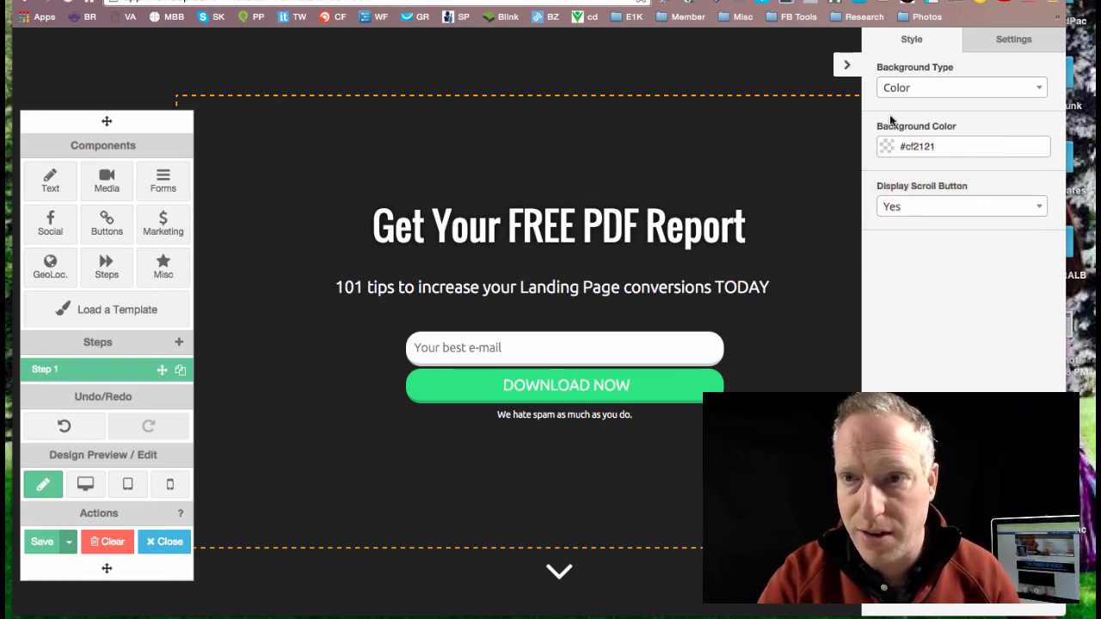
left_click(884, 146)
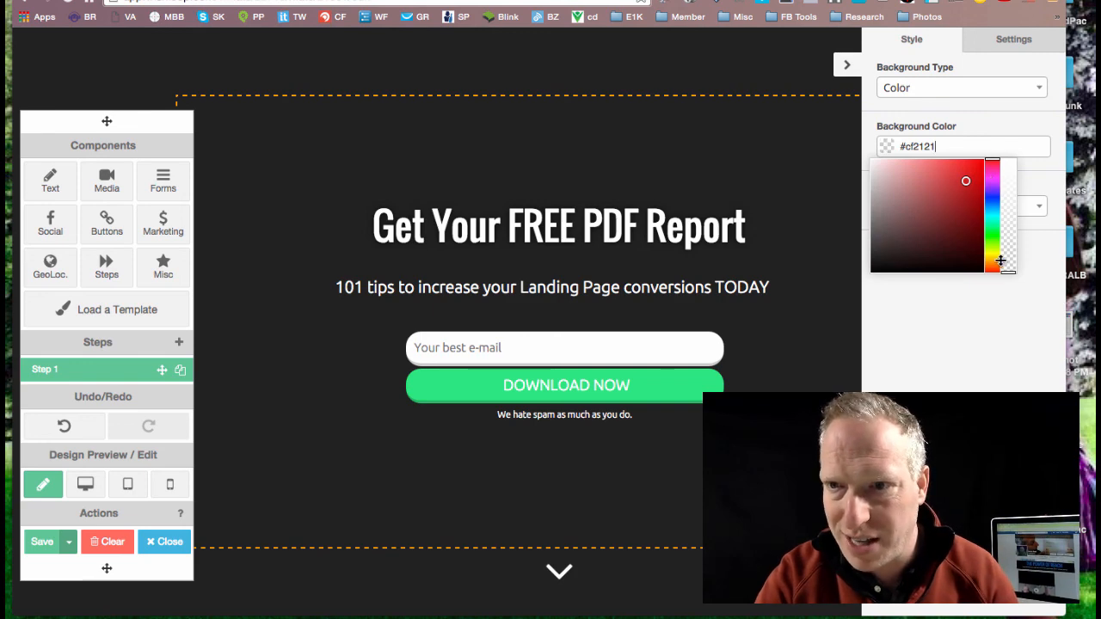
left_click_drag(1007, 272, 892, 221)
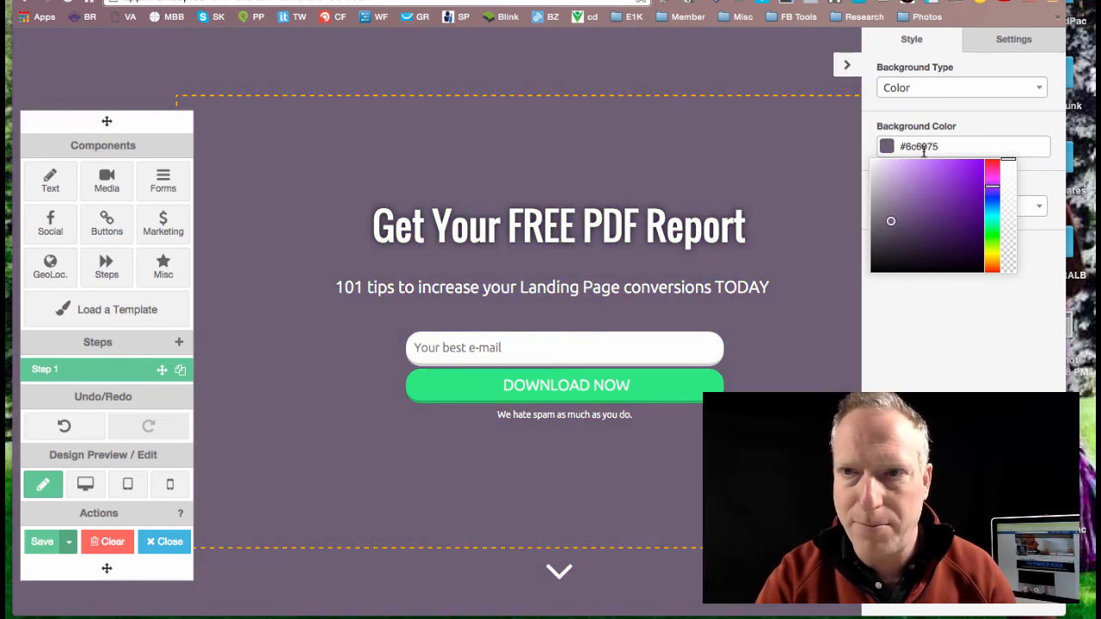
Step: Set the background type back to Image and insert the orange concert crowd picture from the Backgrounds library
left_click(916, 84)
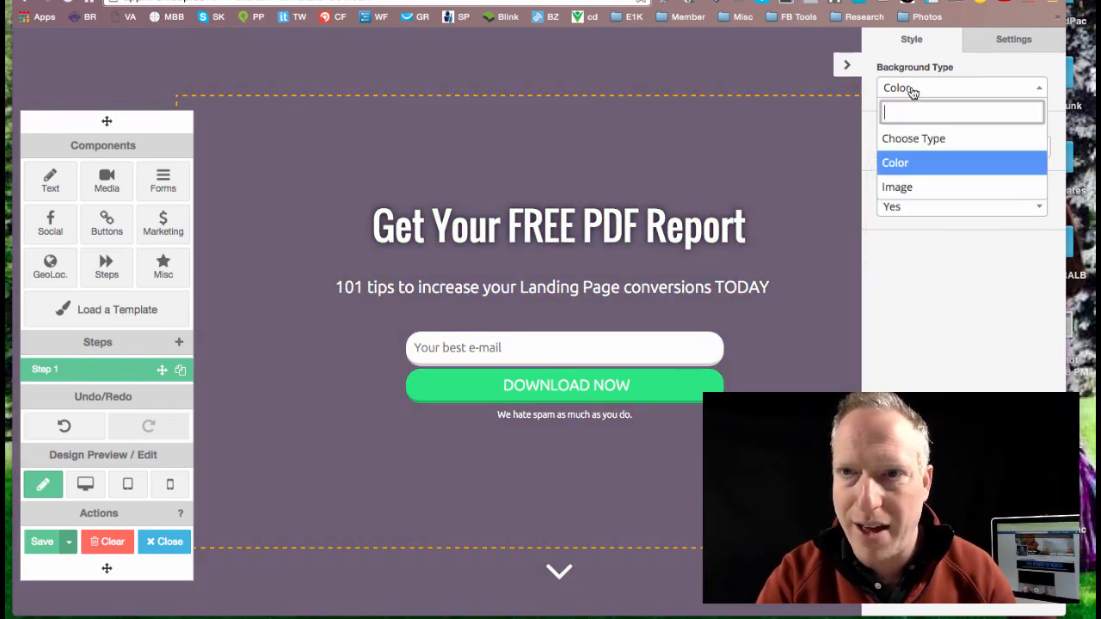
left_click(915, 188)
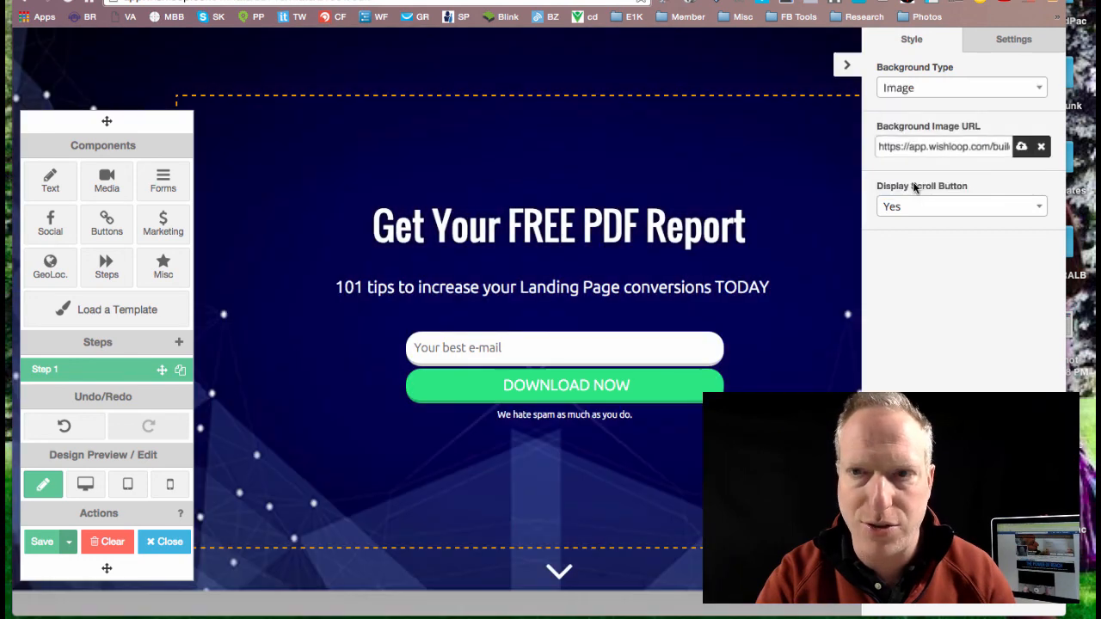
left_click(1023, 148)
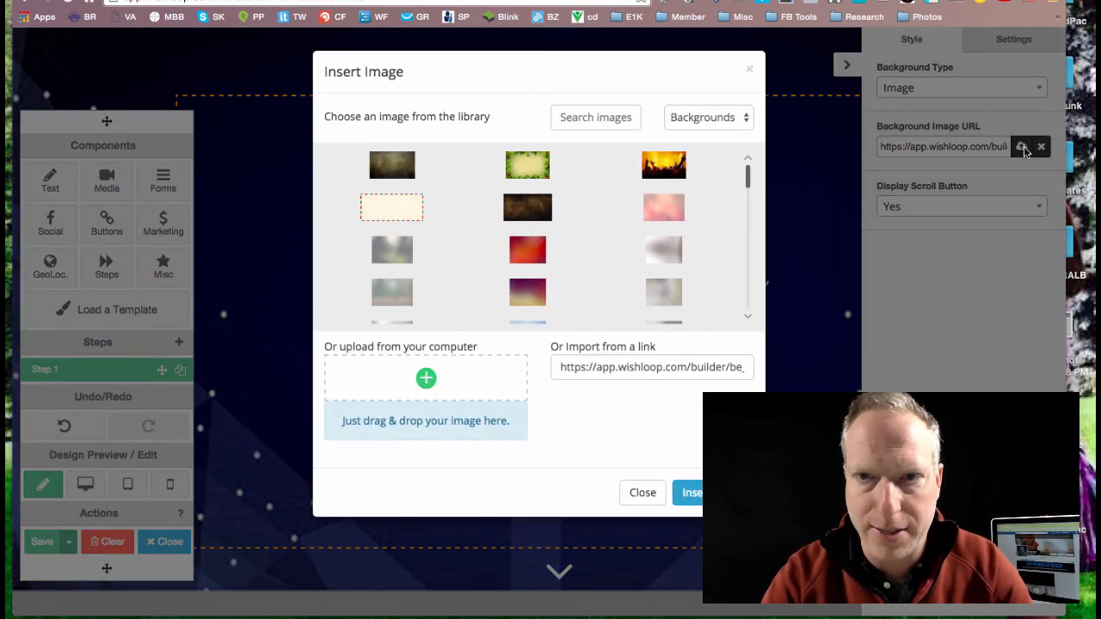
left_click(659, 170)
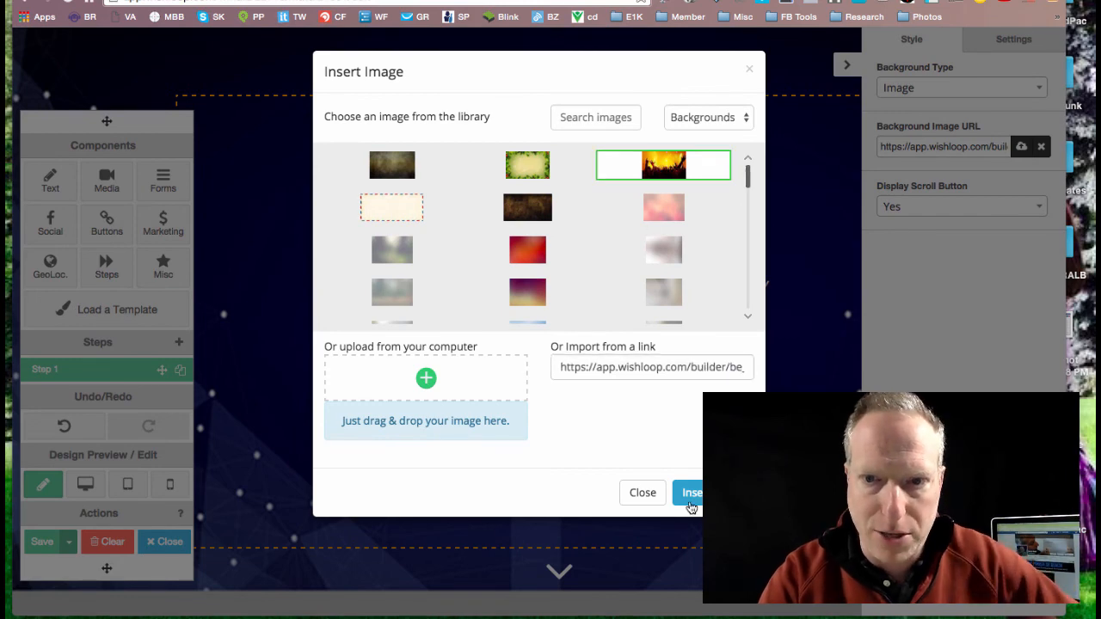
left_click(693, 493)
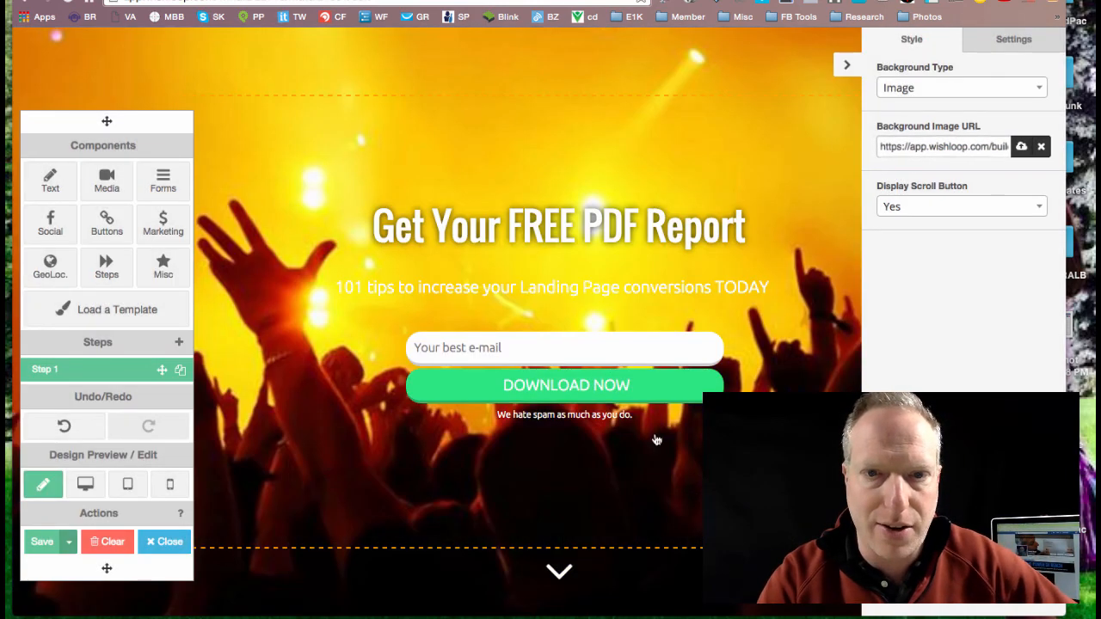
Step: Recolor the "101 tips to increase your Landing Page conversions TODAY" text dark blue and save it
double_click(562, 293)
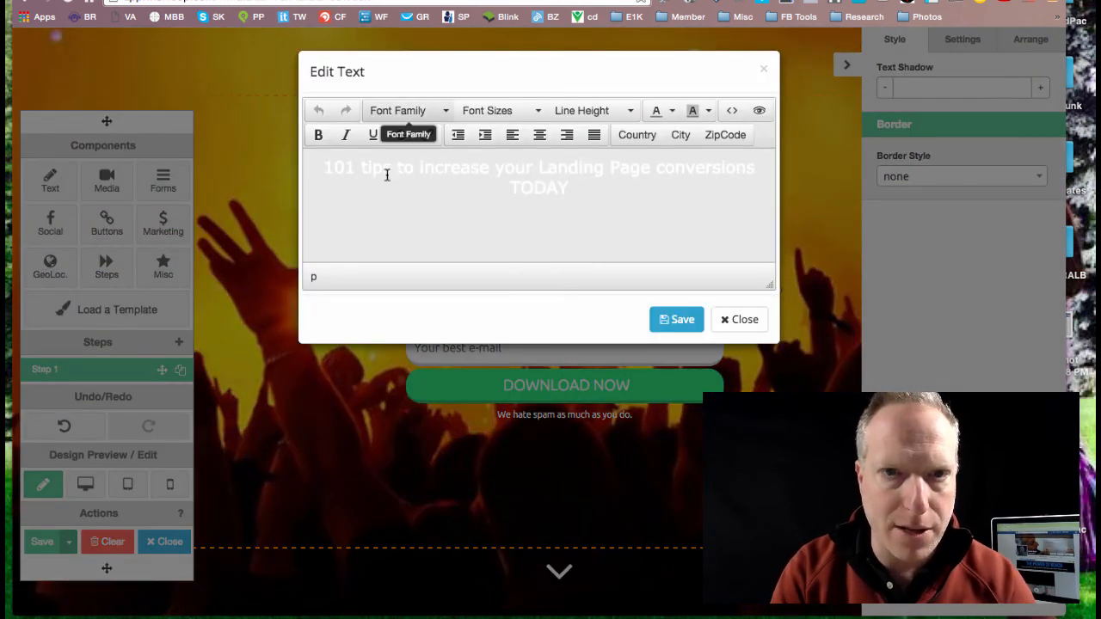
triple_click(387, 176)
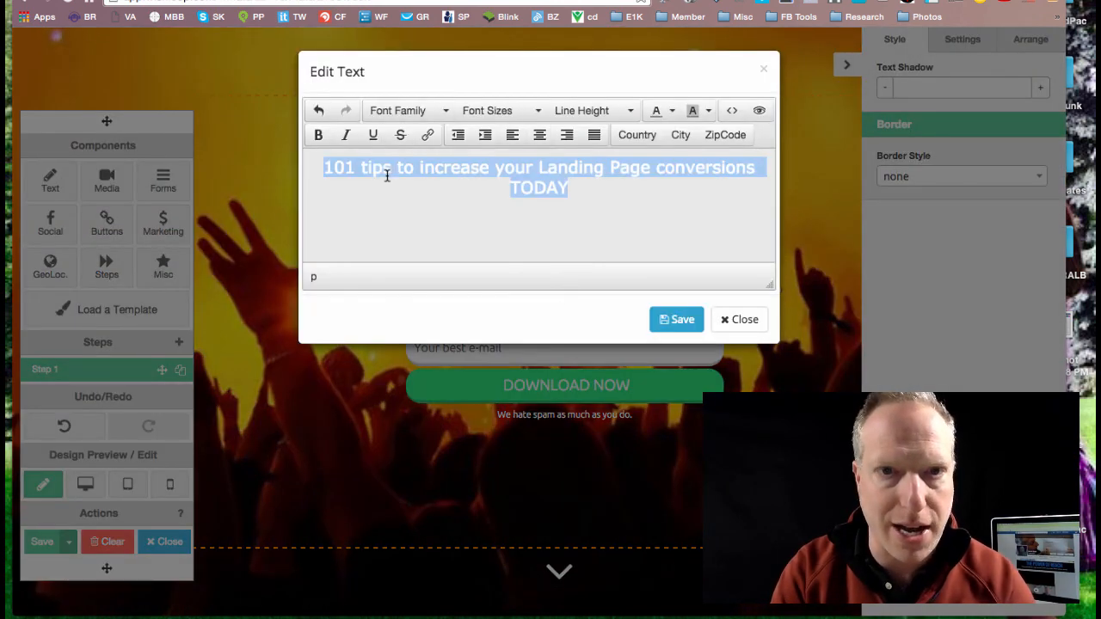
left_click(673, 116)
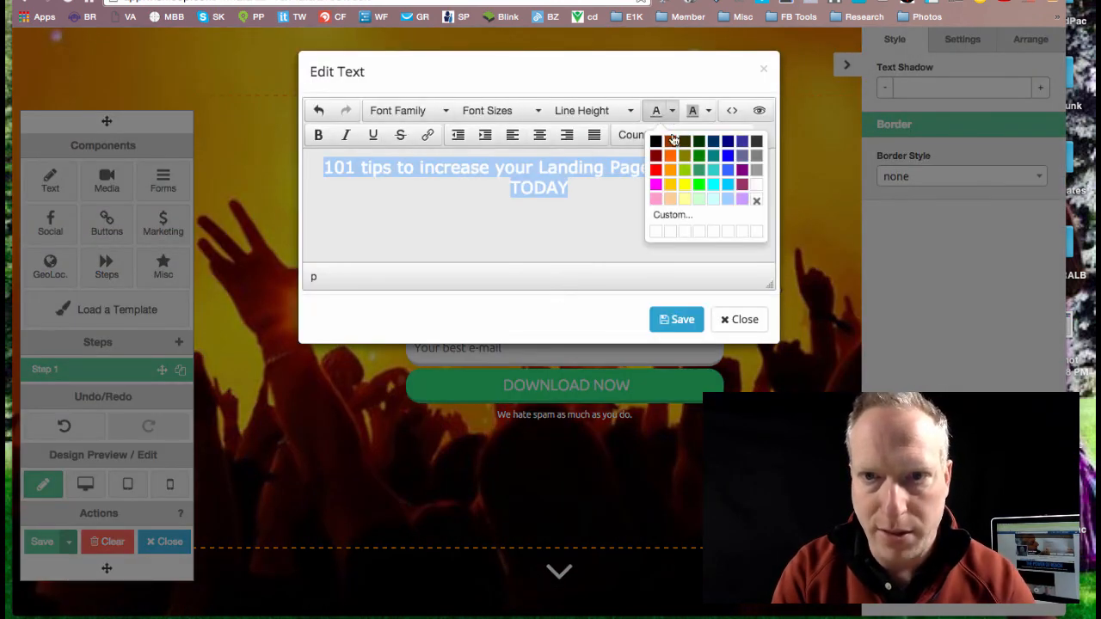
left_click(729, 150)
left_click(682, 320)
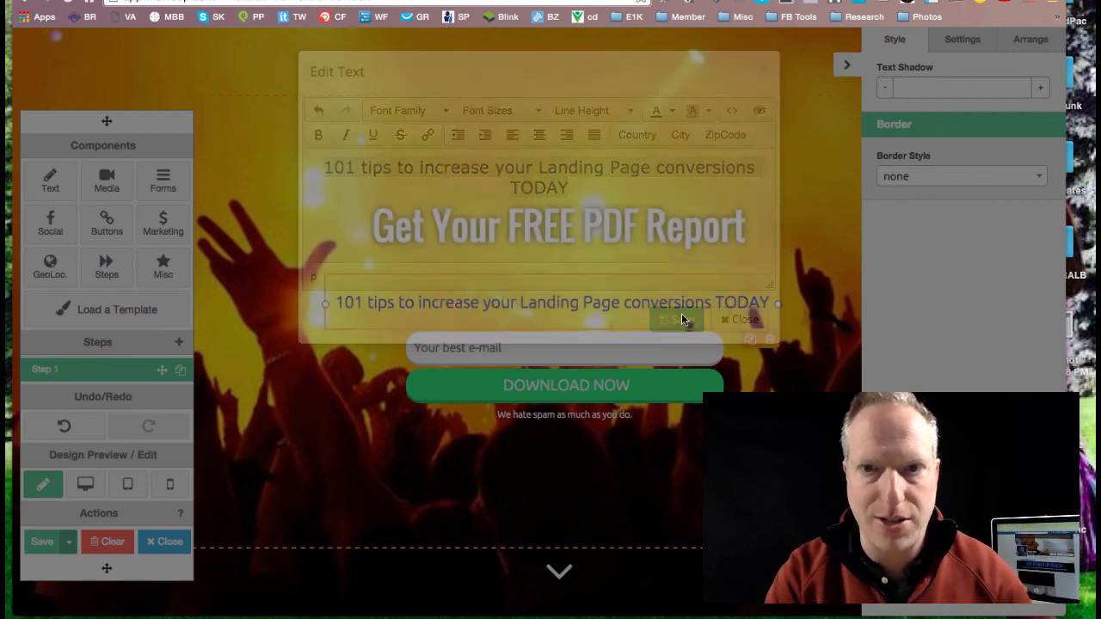
Step: Review the opt-in form's settings for sign-up storage, after-submit action, fields and placeholders
left_click(568, 501)
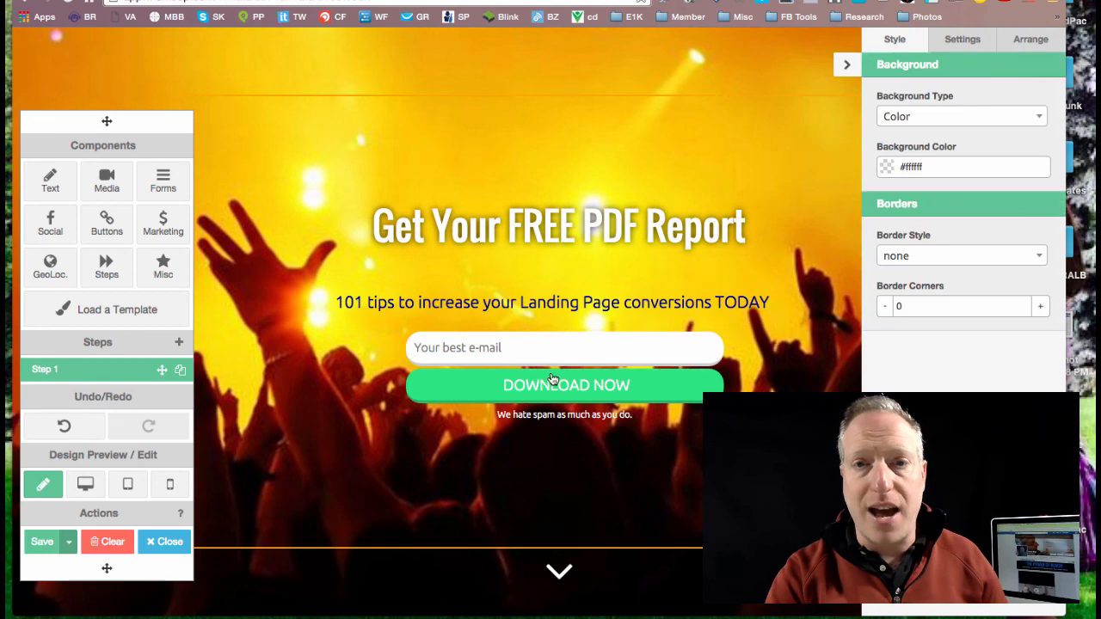
left_click(640, 334)
left_click(970, 43)
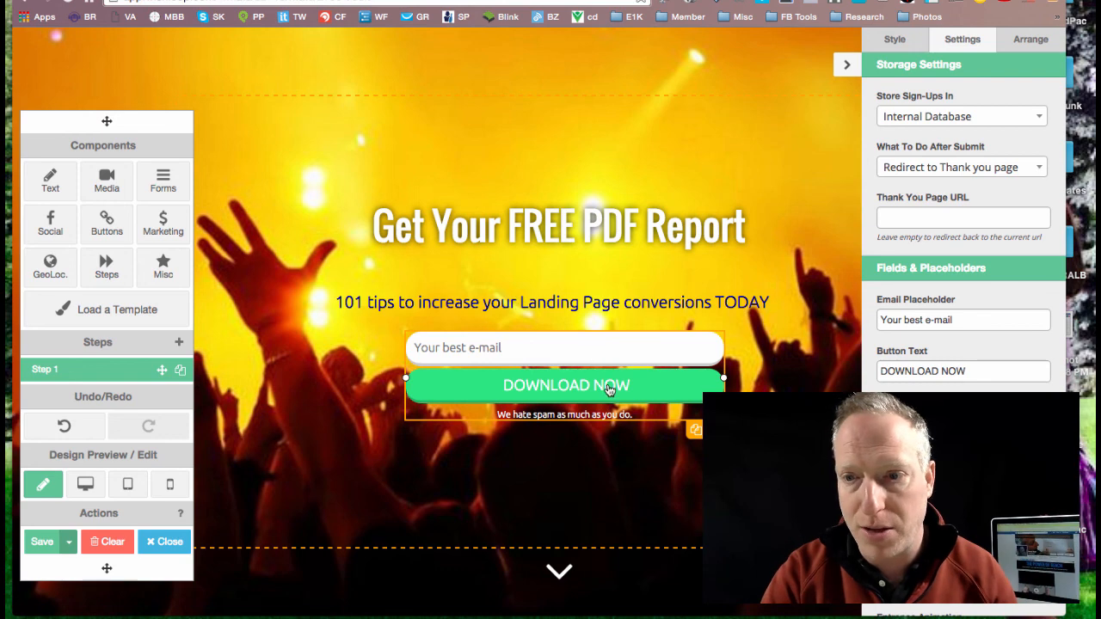
scroll(925, 361, "down", 5)
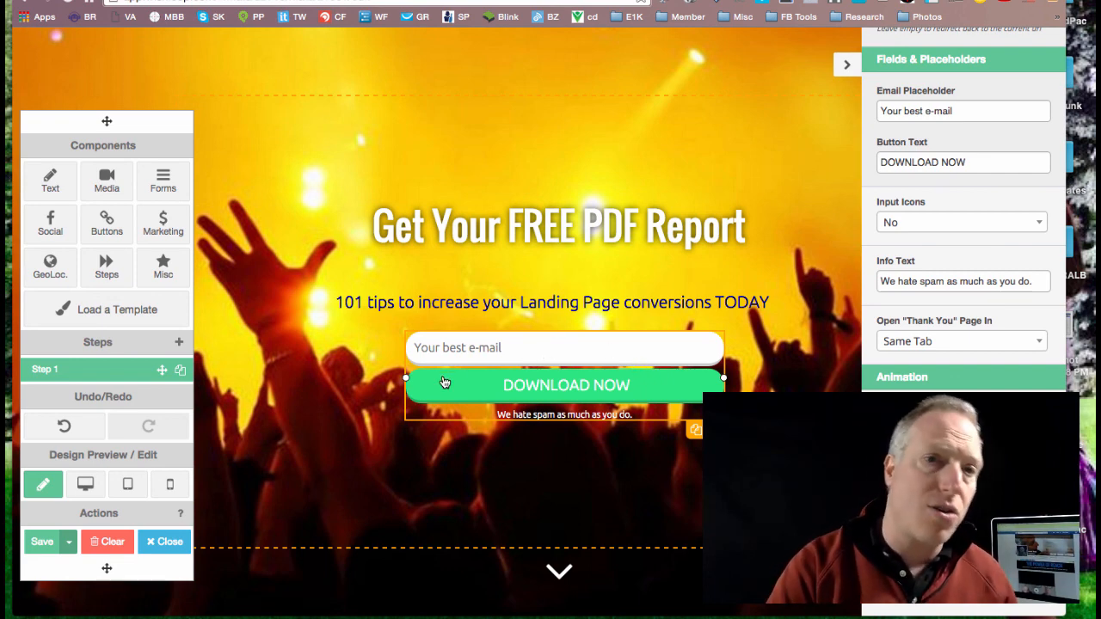
Step: Look through the available Social and Buttons components
left_click_drag(44, 234, 401, 156)
left_click(49, 226)
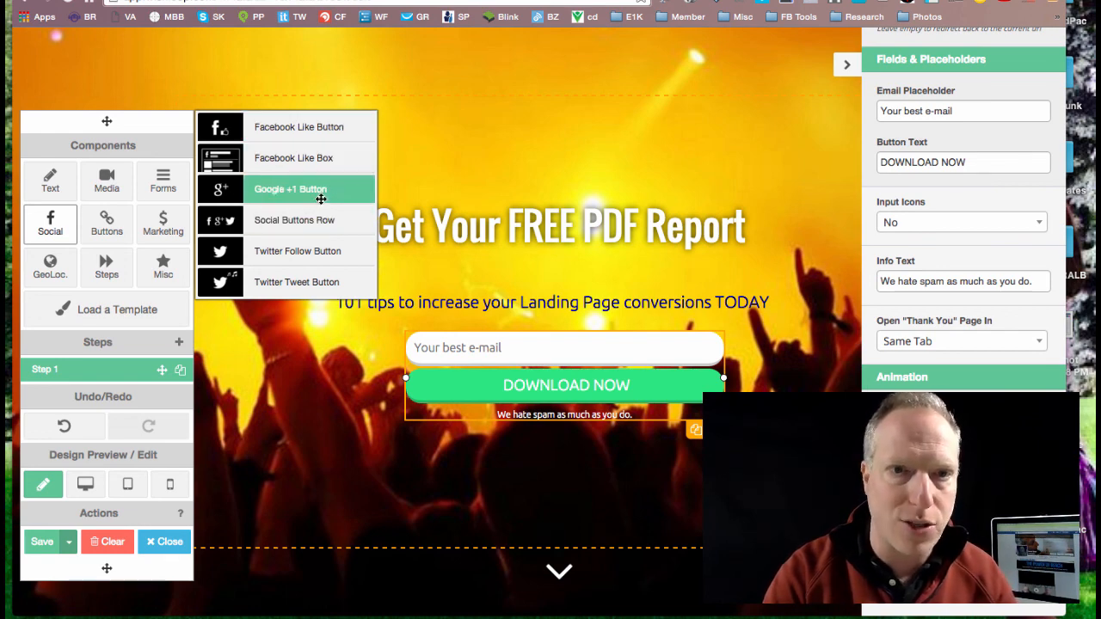
left_click(107, 222)
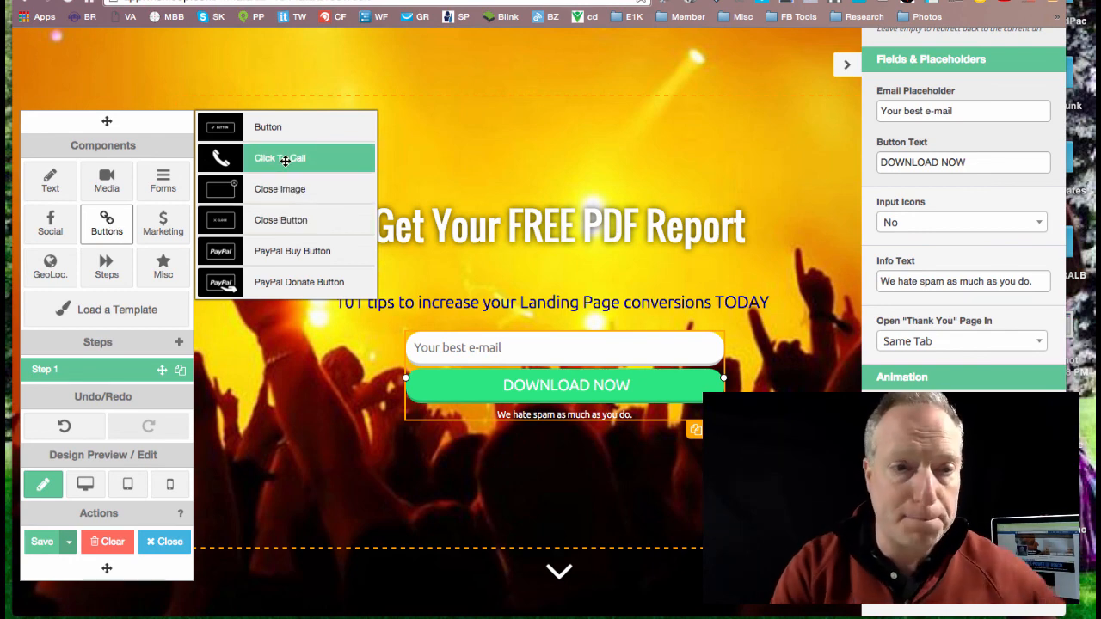
Step: Preview the mat in desktop, tablet and mobile views, and return to editing mode
left_click(85, 486)
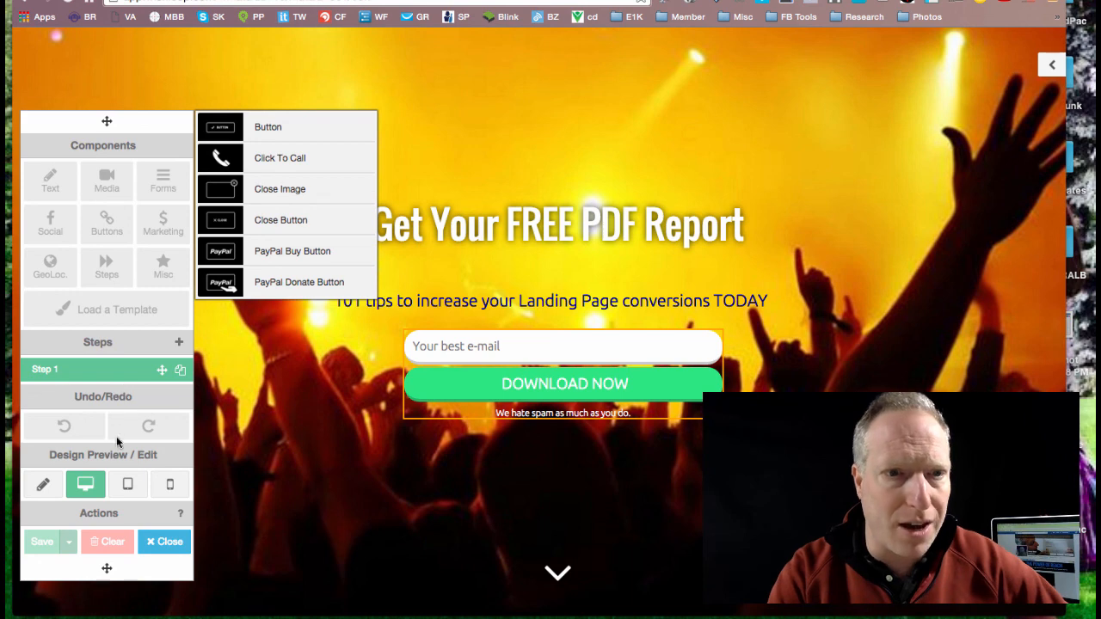
left_click(126, 485)
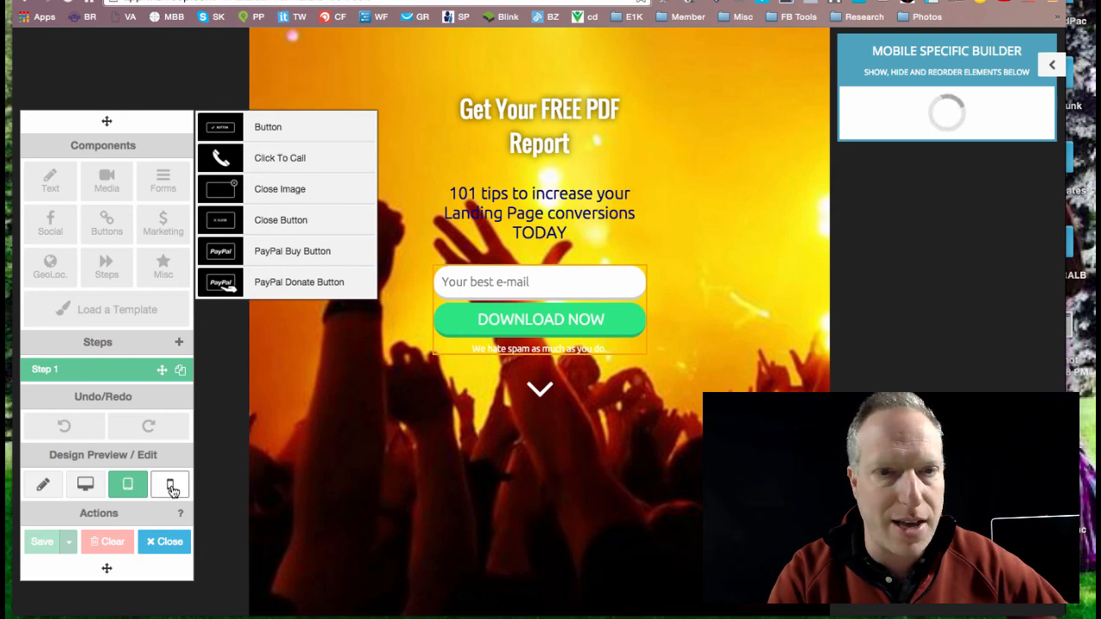
left_click(170, 487)
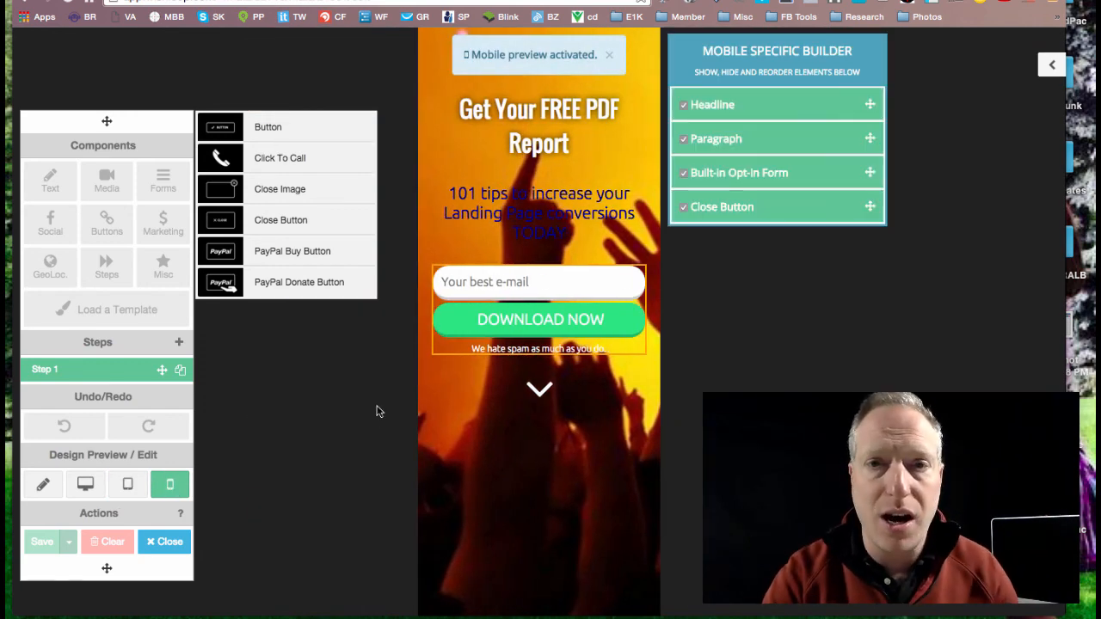
left_click(485, 277)
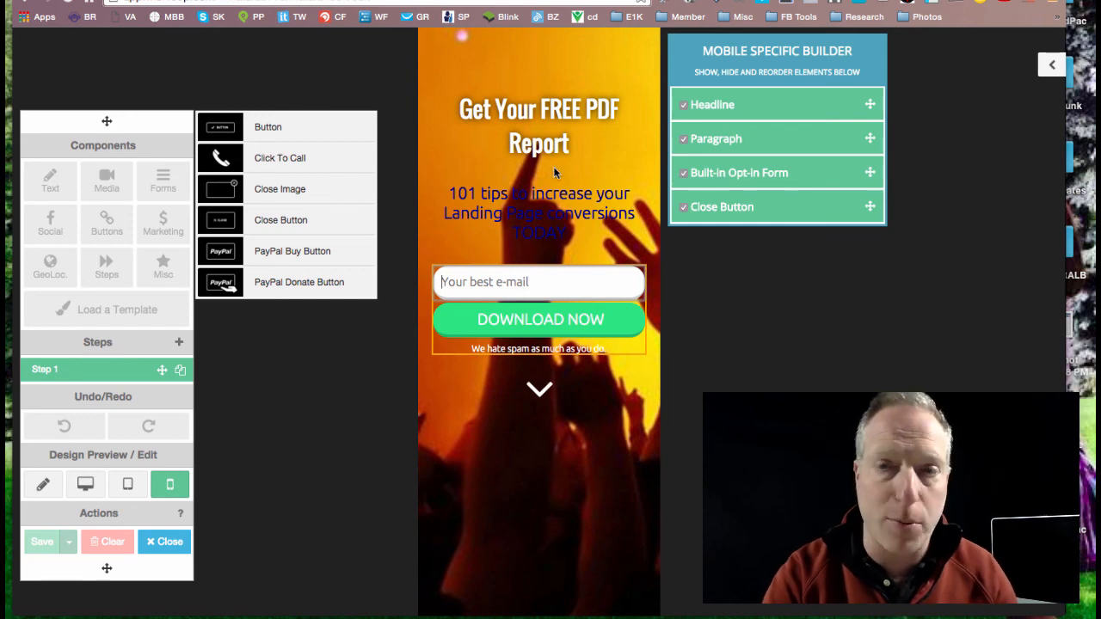
left_click(41, 487)
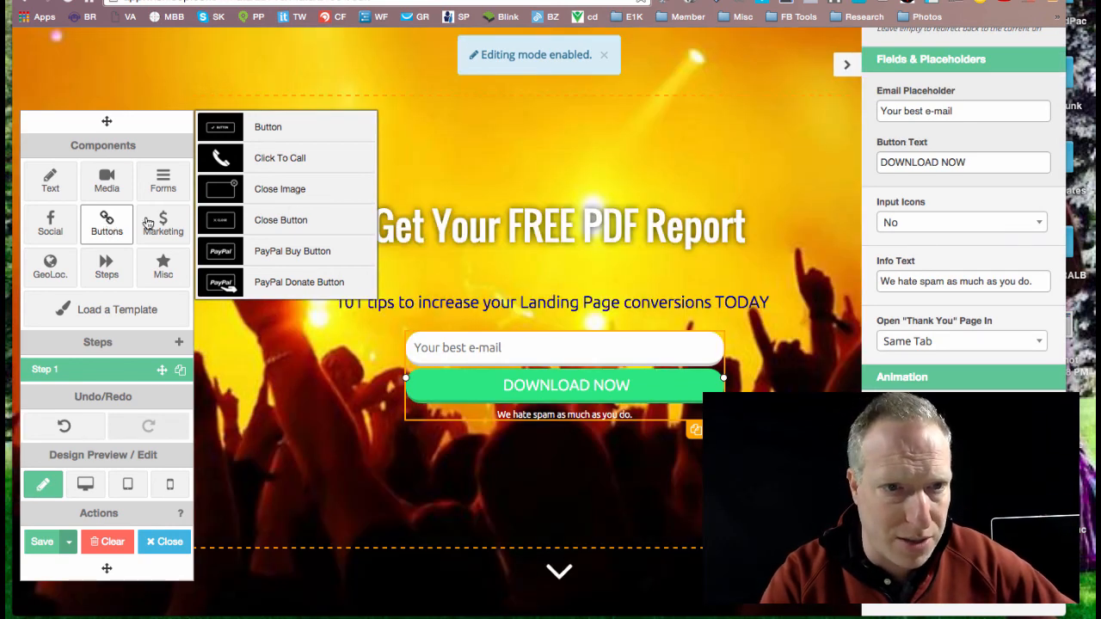
Step: Place an Ebook marketing component over the headline and delete it again
left_click(175, 219)
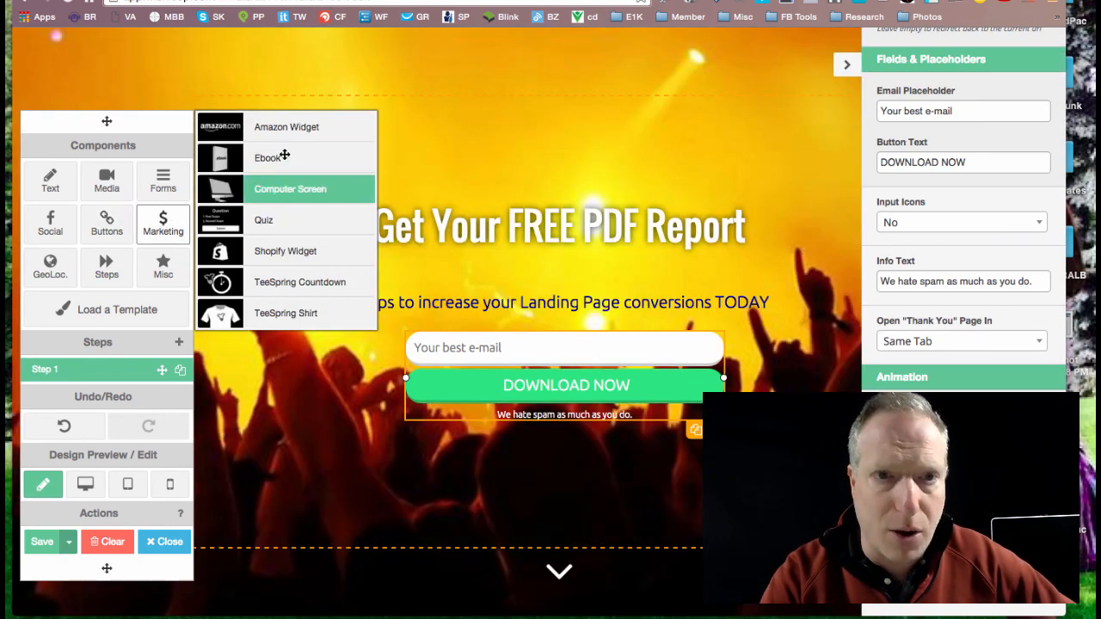
left_click_drag(278, 156, 562, 86)
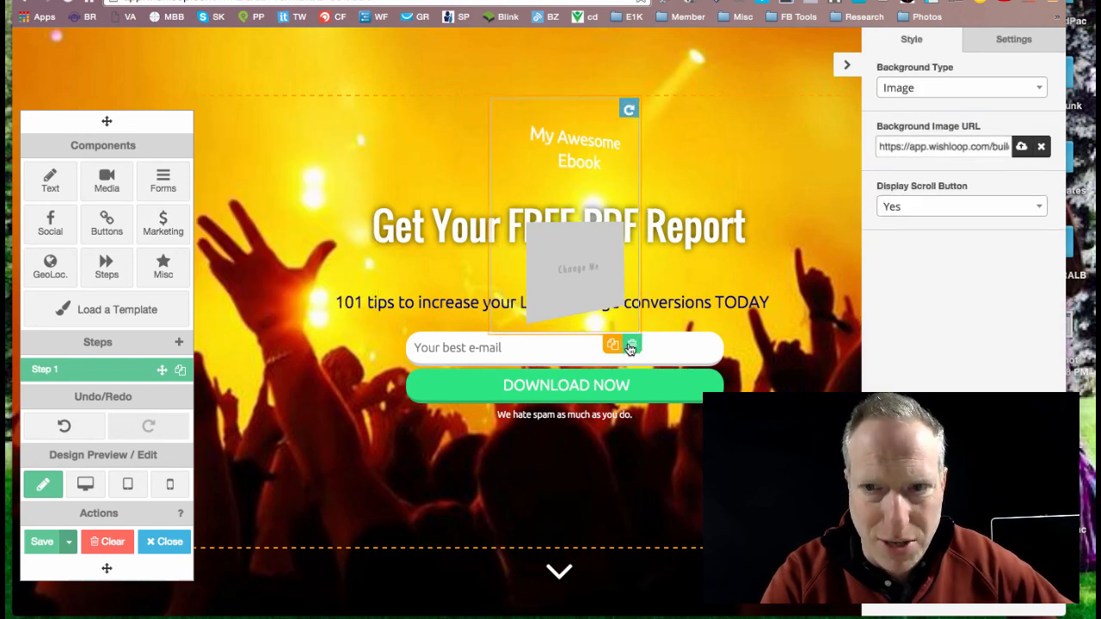
left_click(631, 344)
left_click(667, 200)
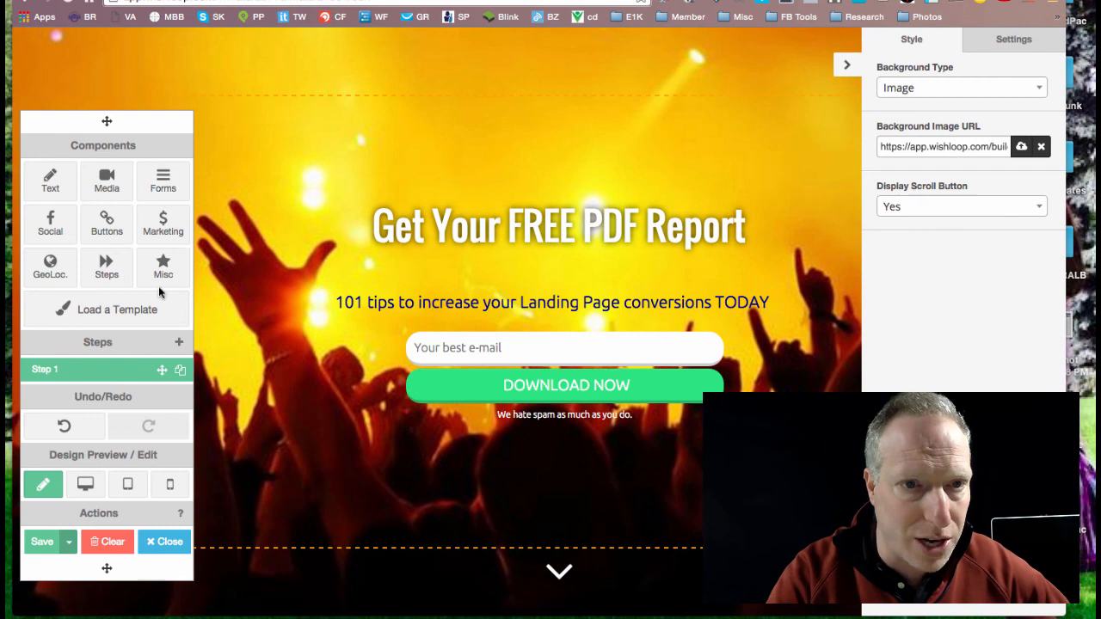
Step: Add a TeeSpring Shirt component to the mat and delete it again
left_click(164, 228)
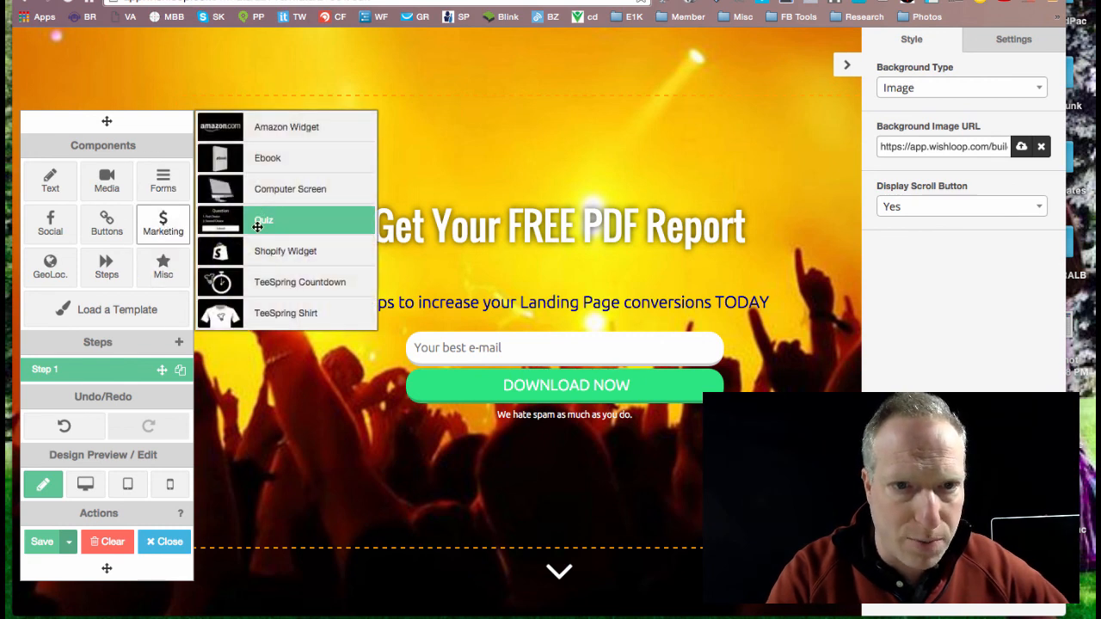
left_click(276, 315)
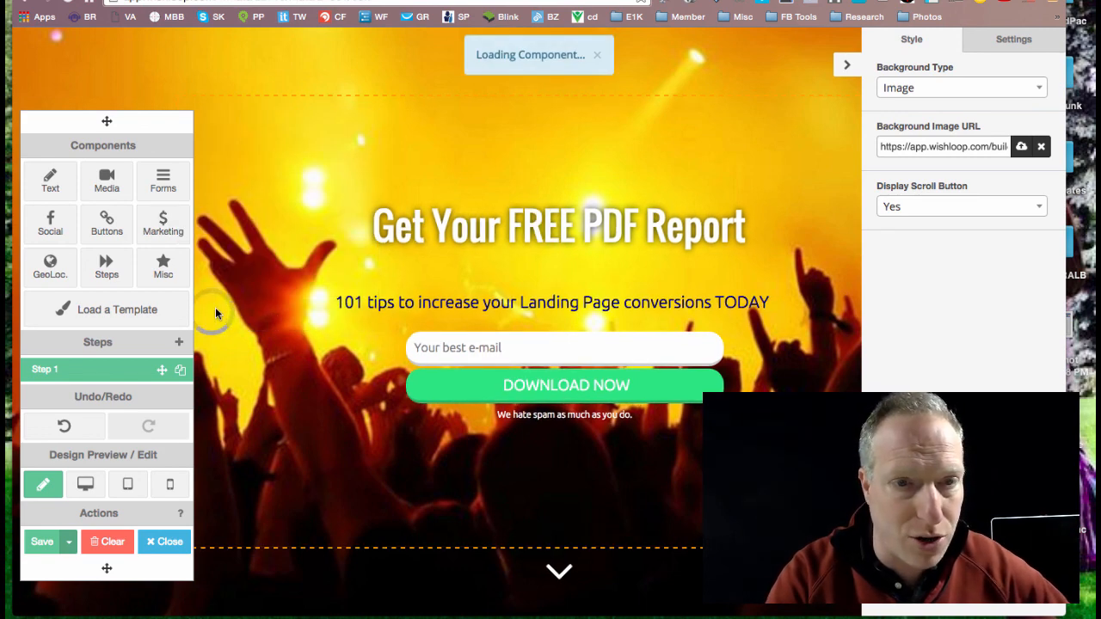
left_click_drag(287, 388, 316, 57)
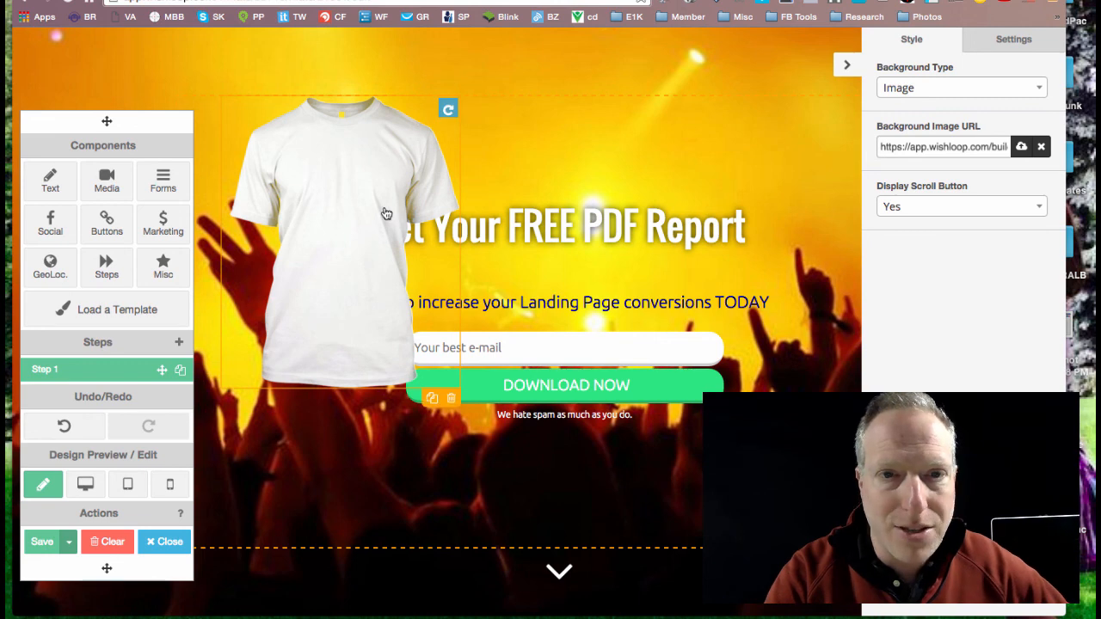
left_click(451, 398)
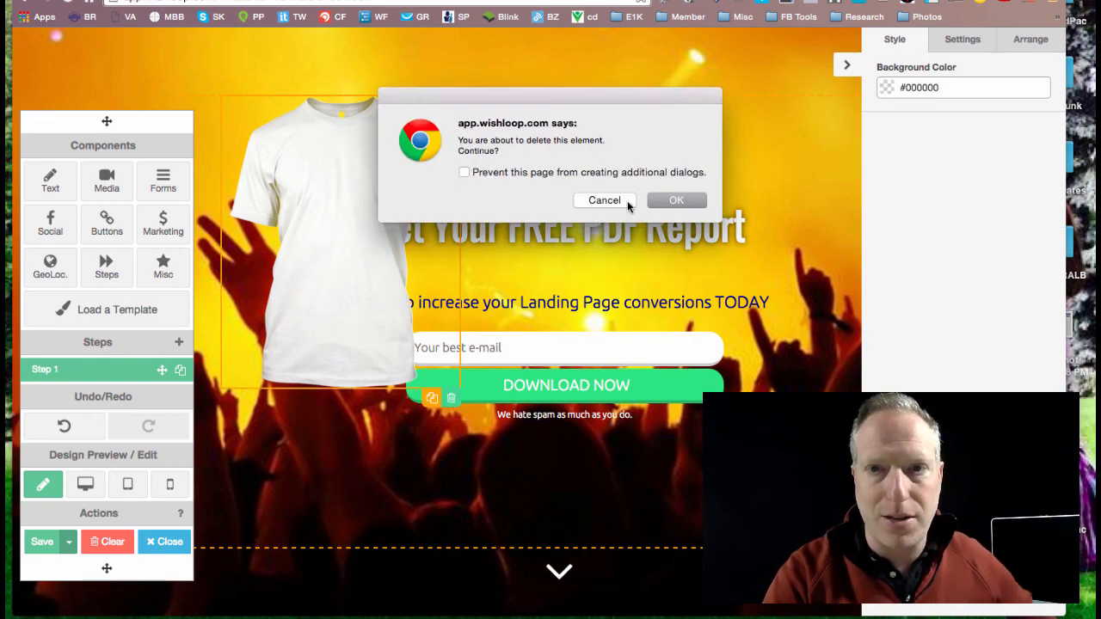
left_click(678, 200)
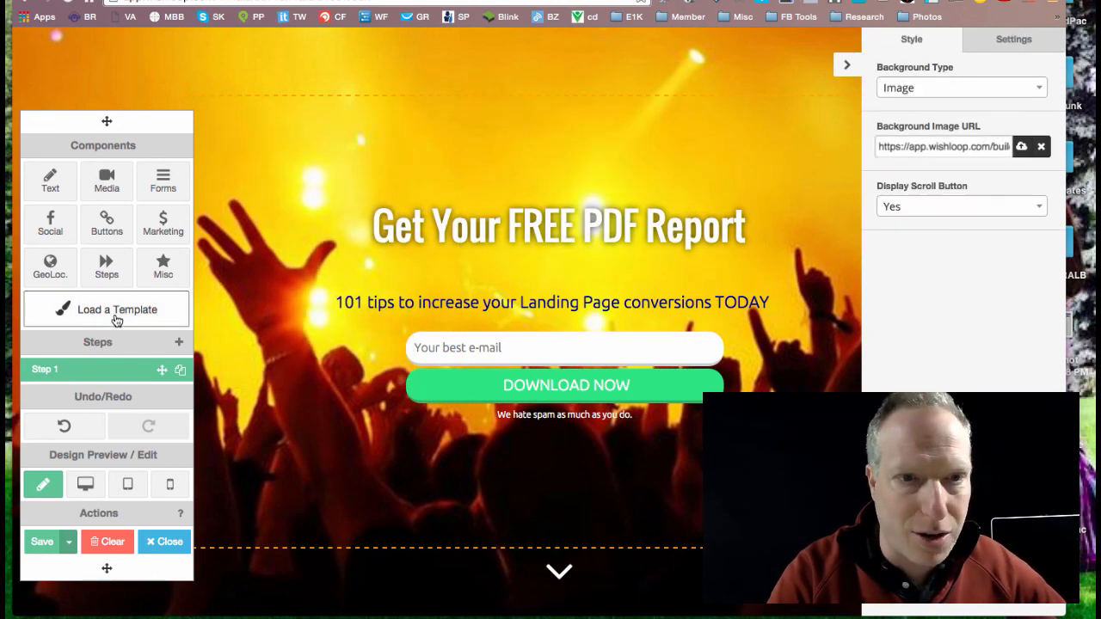
Step: Look through the available Misc and Media components, and close the component list
left_click(155, 274)
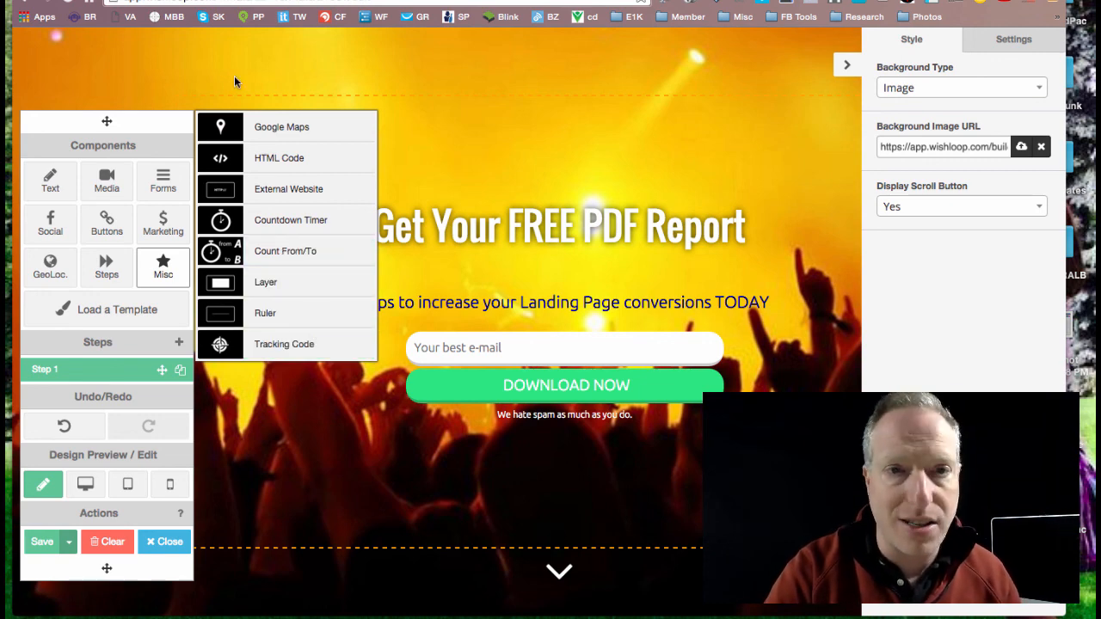
left_click(107, 180)
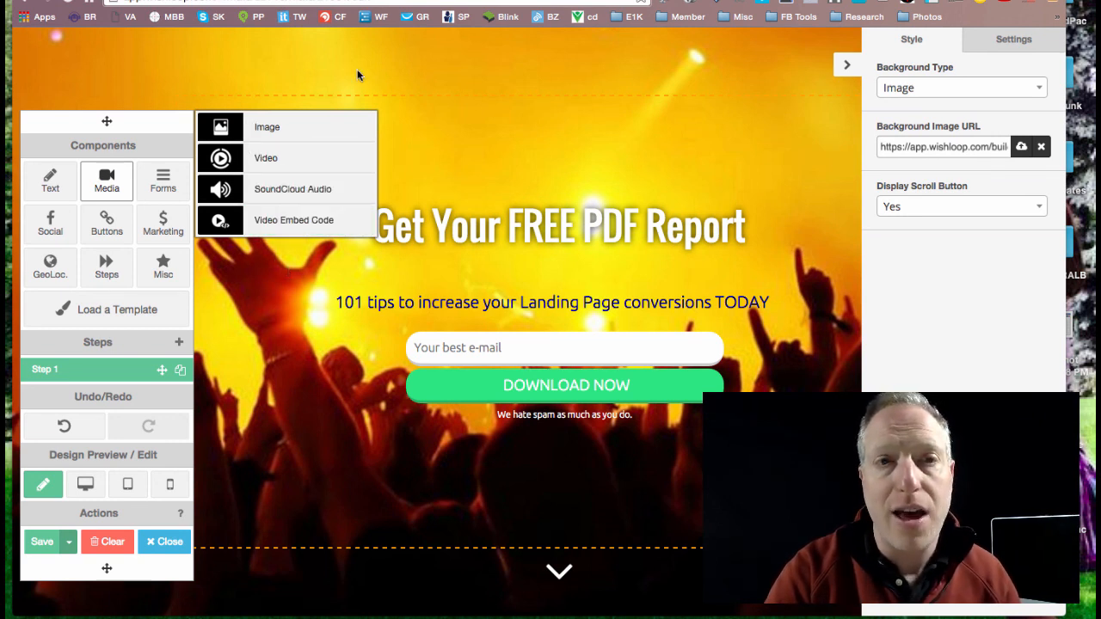
left_click(149, 65)
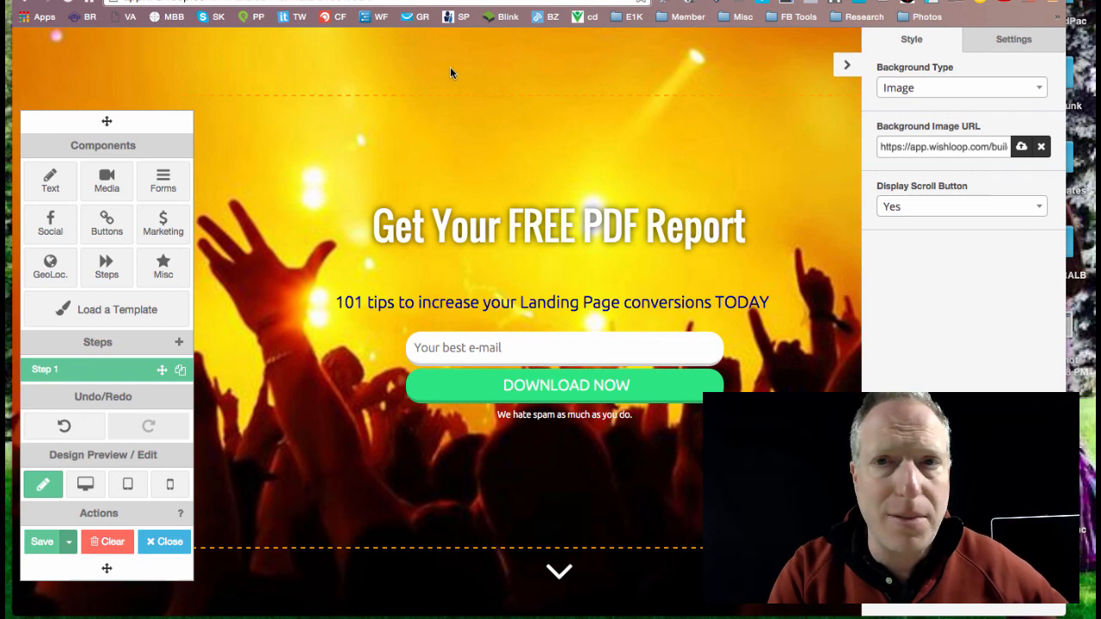
Step: Switch to the GoDB site and look over the live mat and the page content beneath it
key("ctrl+Tab")
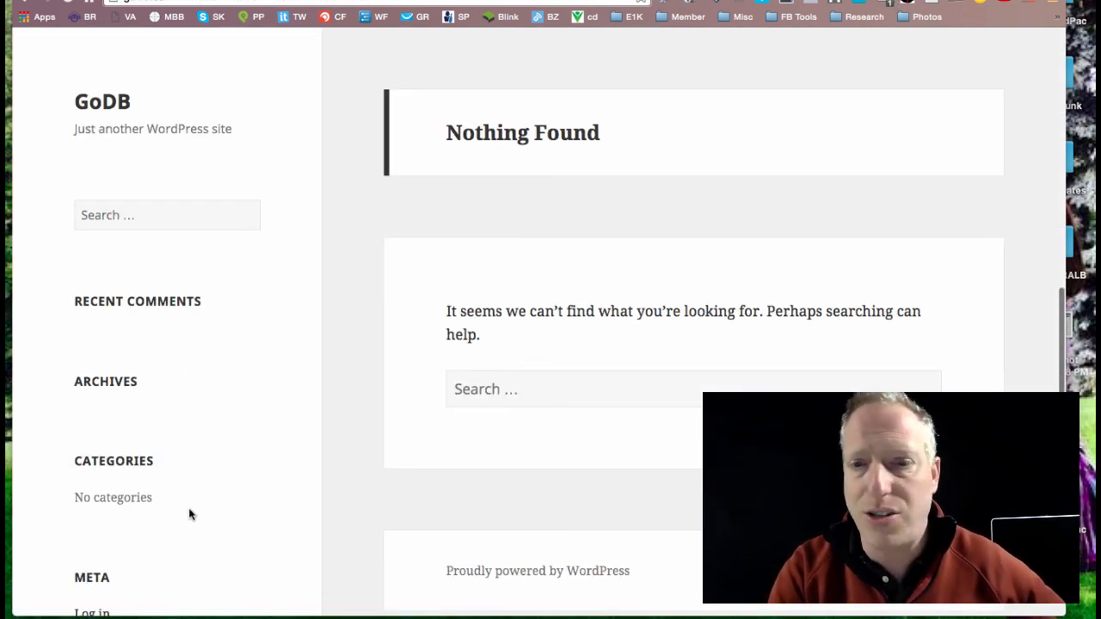
scroll(569, 435, "up", 2)
scroll(570, 436, "down", 3)
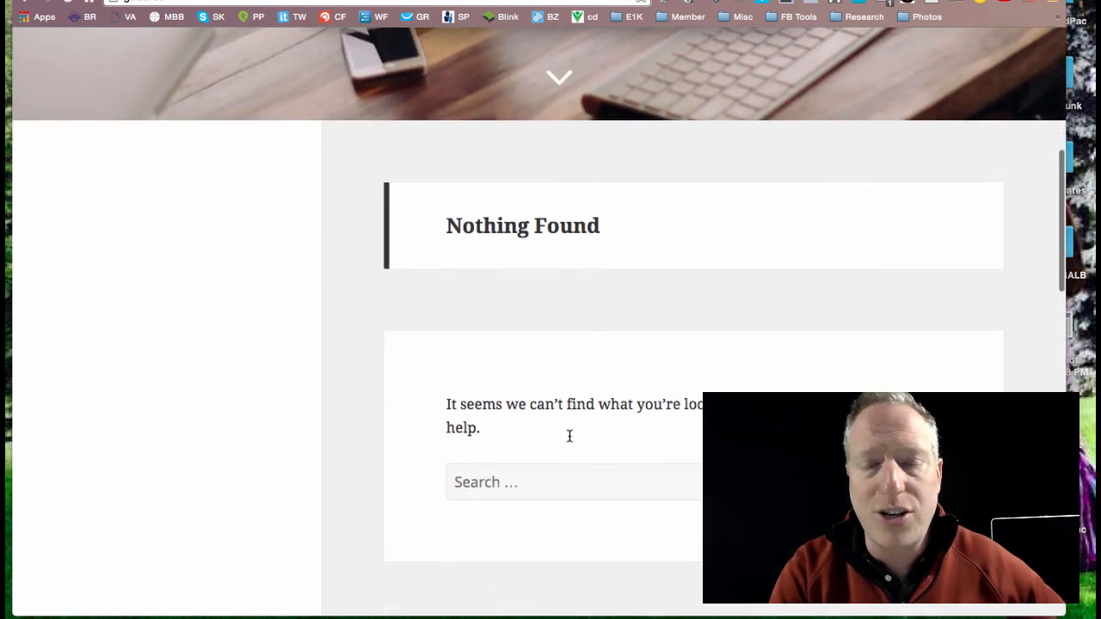
scroll(568, 436, "down", 1)
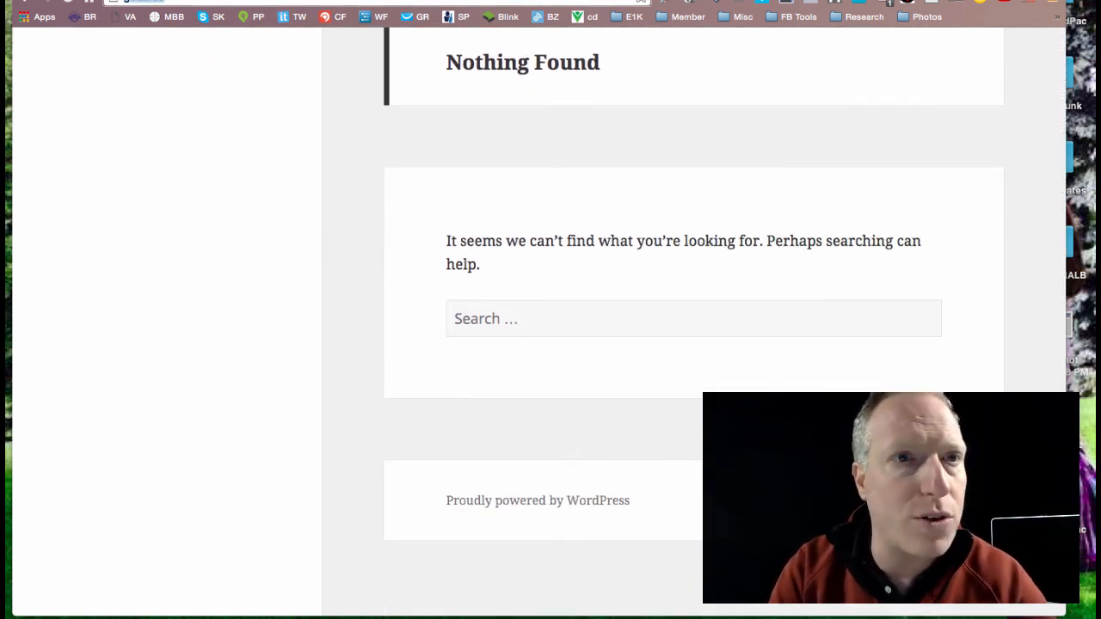
left_click(140, 0)
left_click(113, 0)
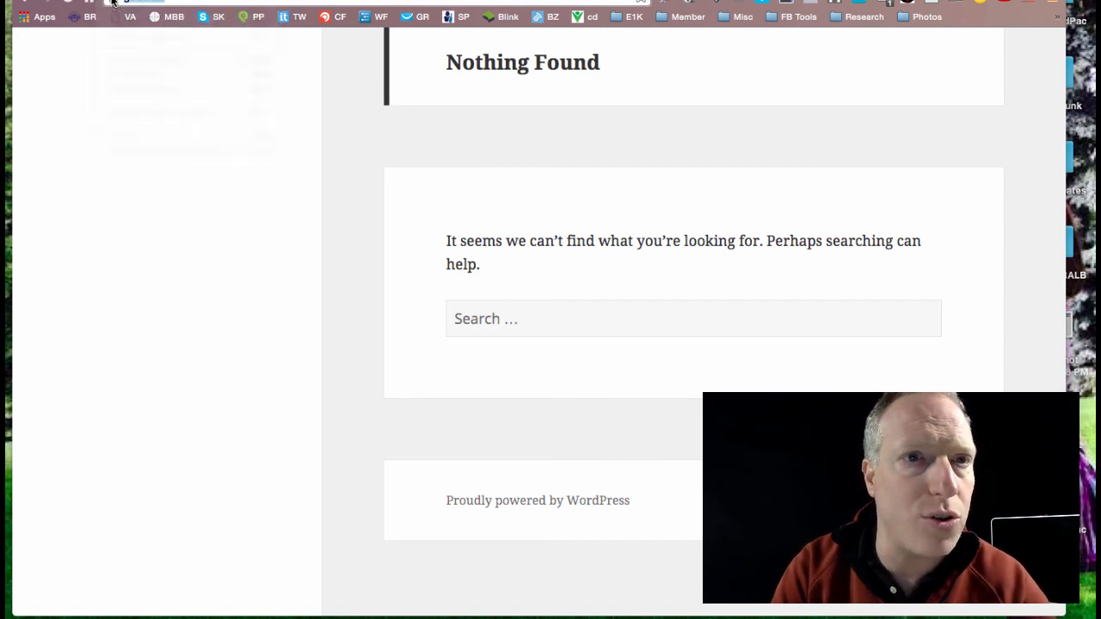
type("http://godb.us/")
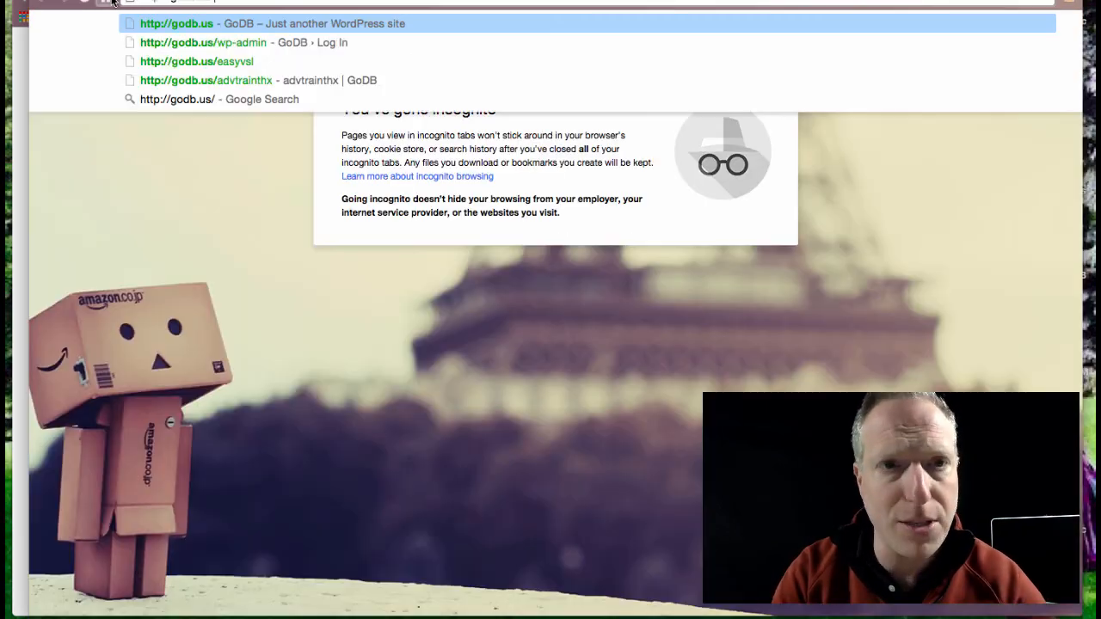
key("Return")
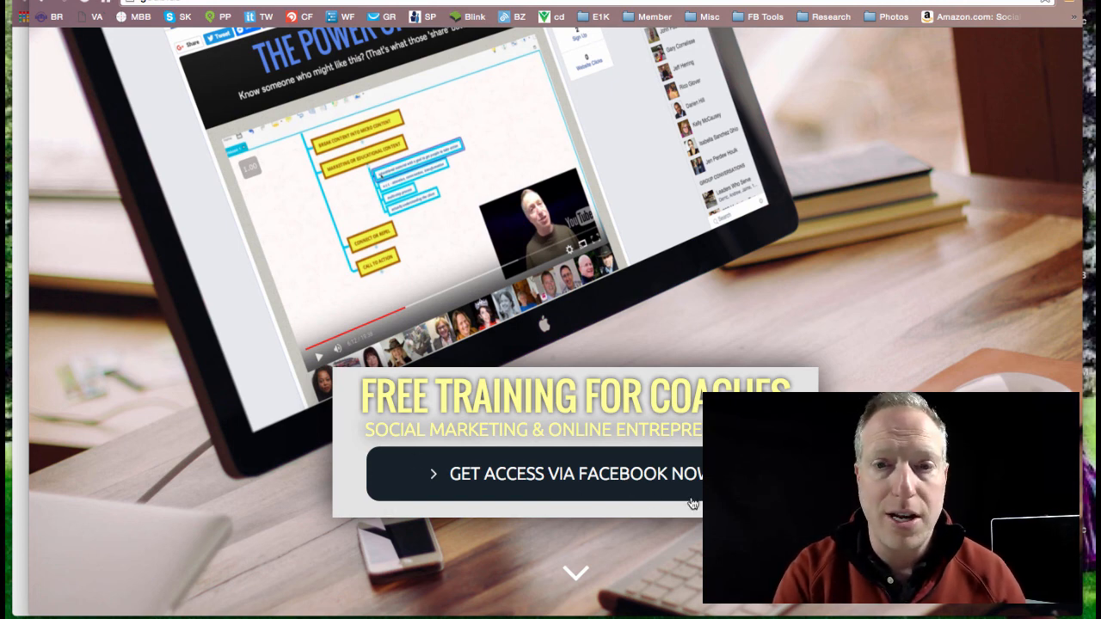
Step: Try the live mat's Facebook access option and move past the mat to the site content below
left_click(558, 481)
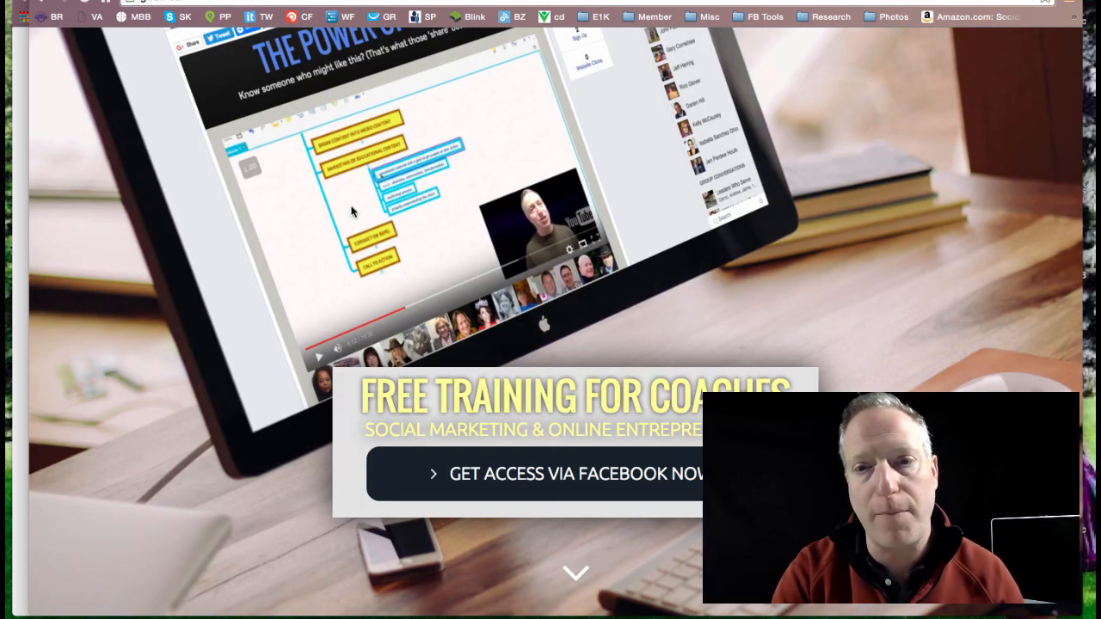
left_click(575, 571)
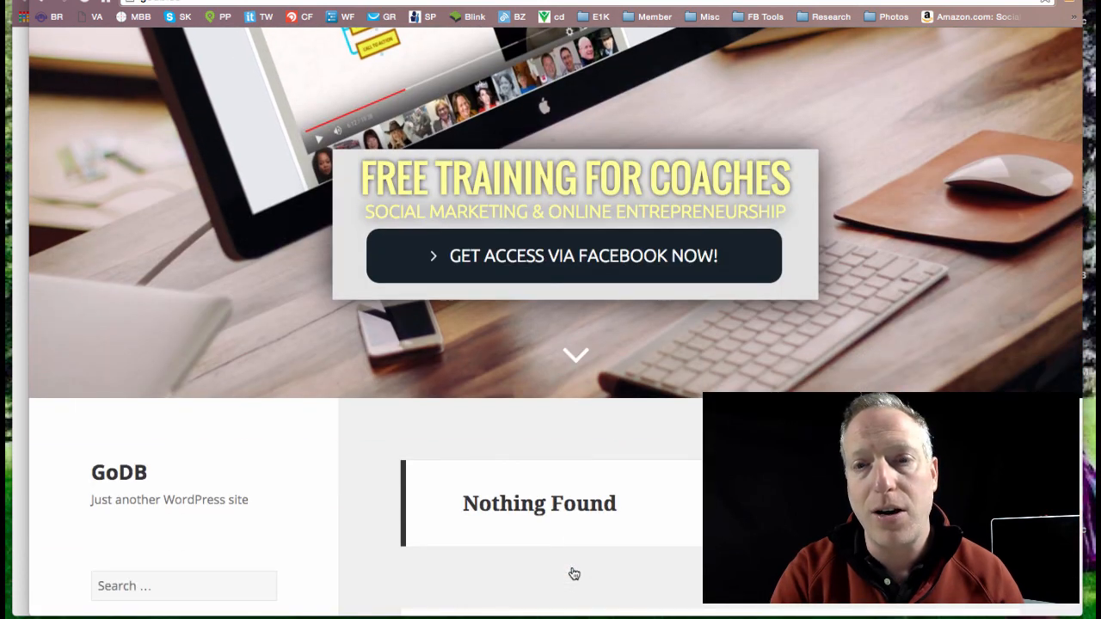
scroll(575, 574, "down", 5)
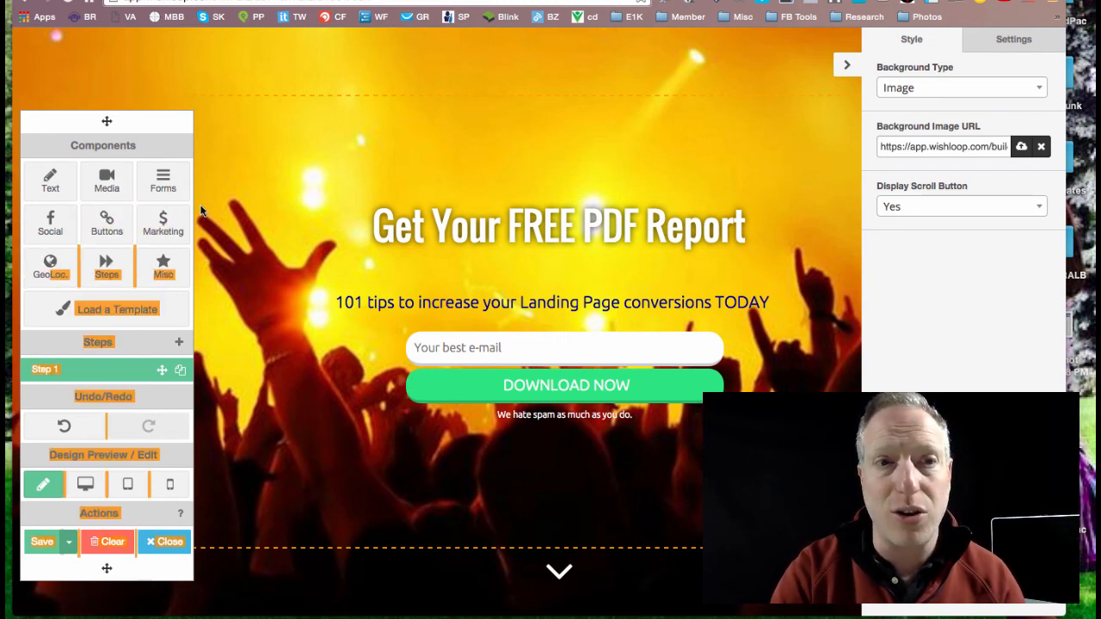
Step: Return to the mat editor, place a Visitor's City Name component above the headline and delete it again
left_click(50, 270)
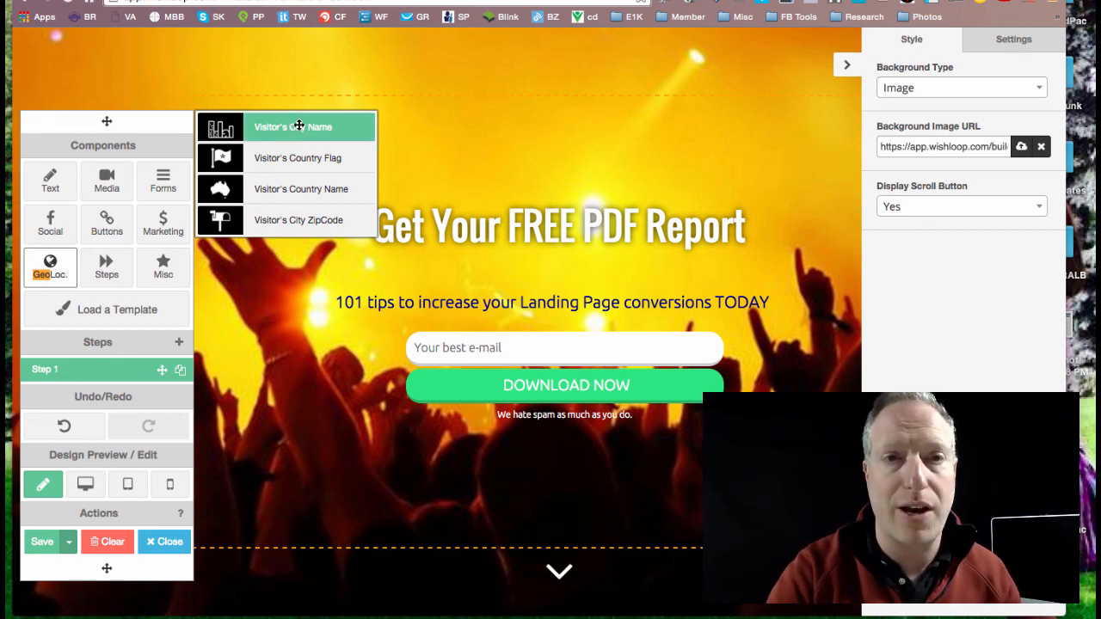
left_click_drag(297, 127, 579, 123)
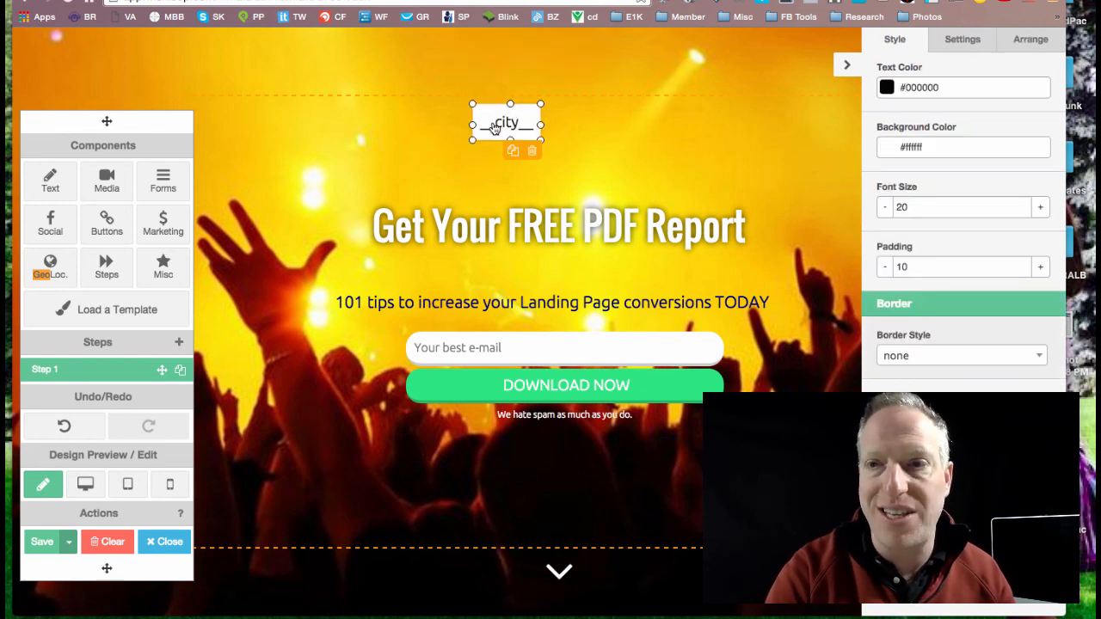
left_click(531, 151)
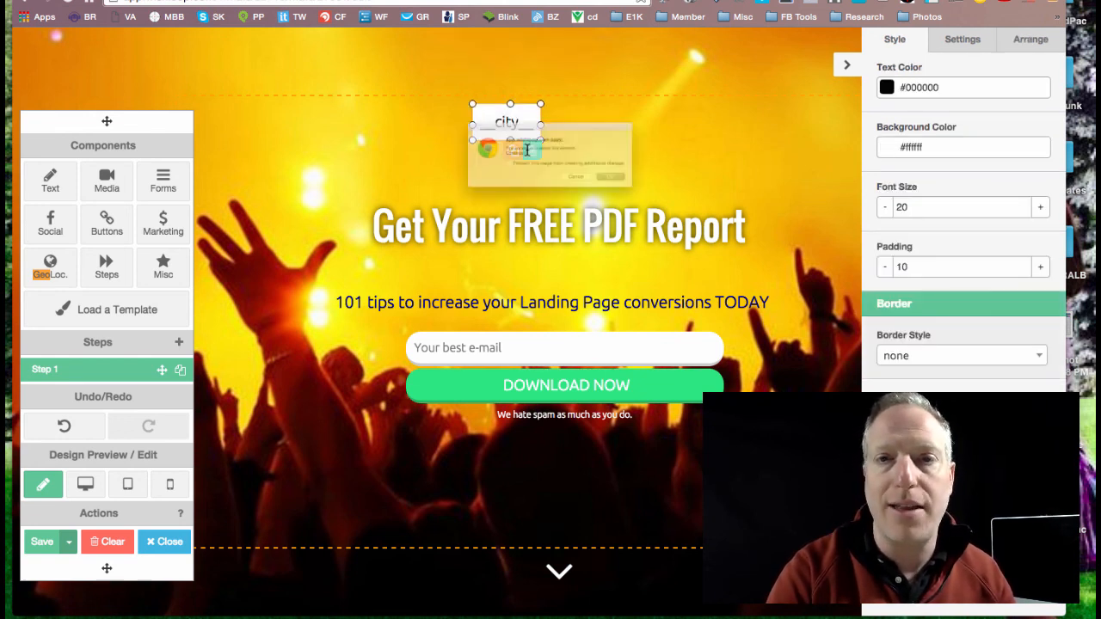
left_click(657, 199)
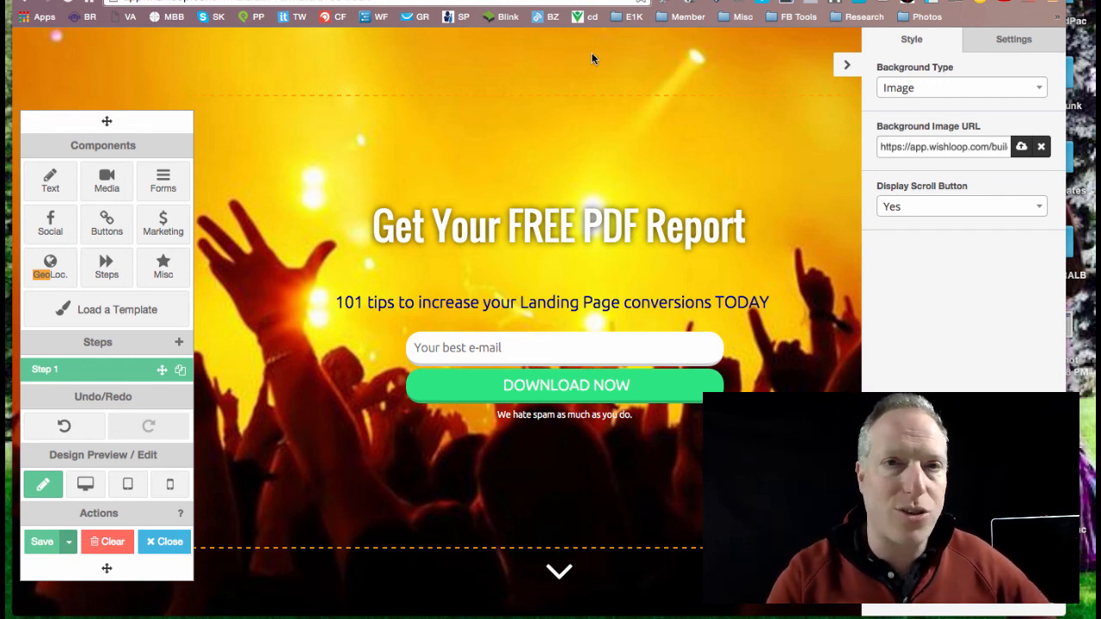
Step: Close the mat editor and look over the variation statistics and analytics of Campaign #115
left_click(149, 548)
left_click(659, 206)
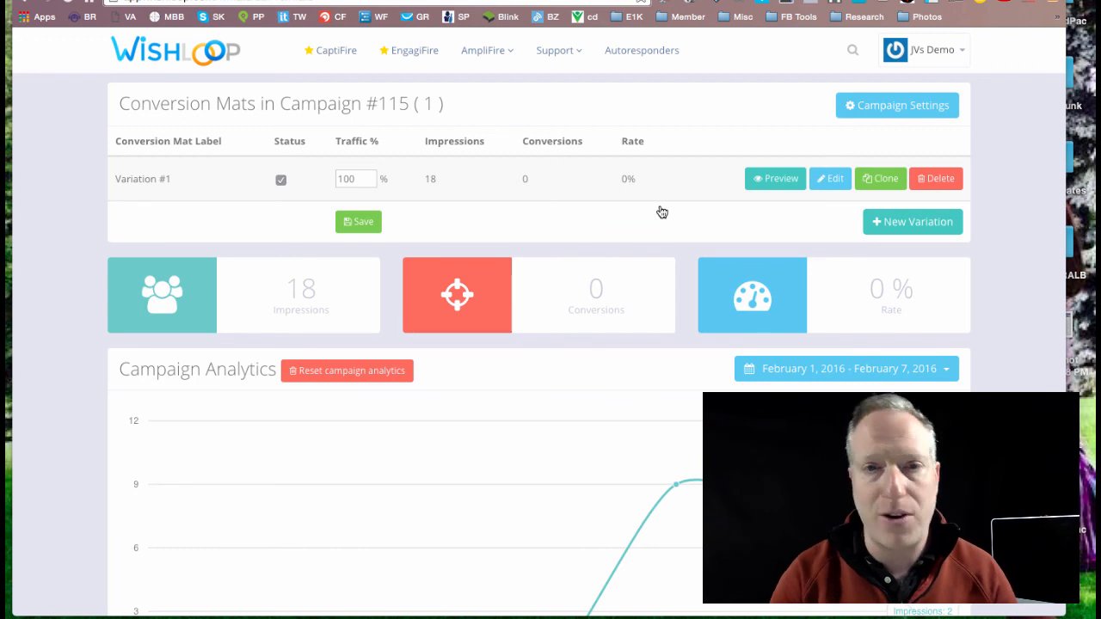
scroll(412, 242, "down", 1)
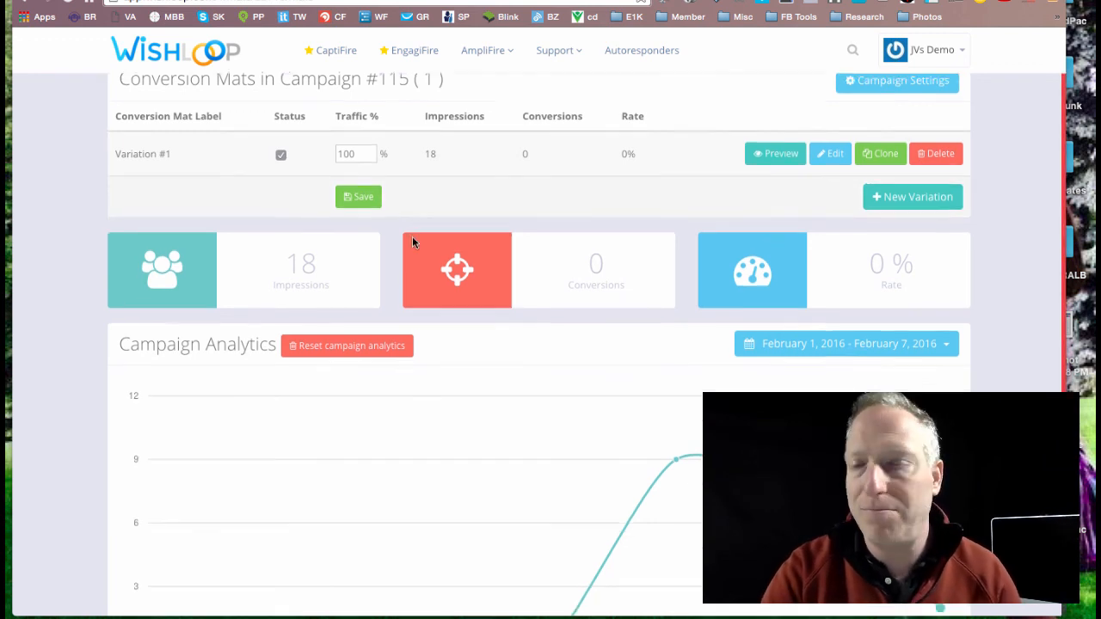
scroll(412, 243, "down", 1)
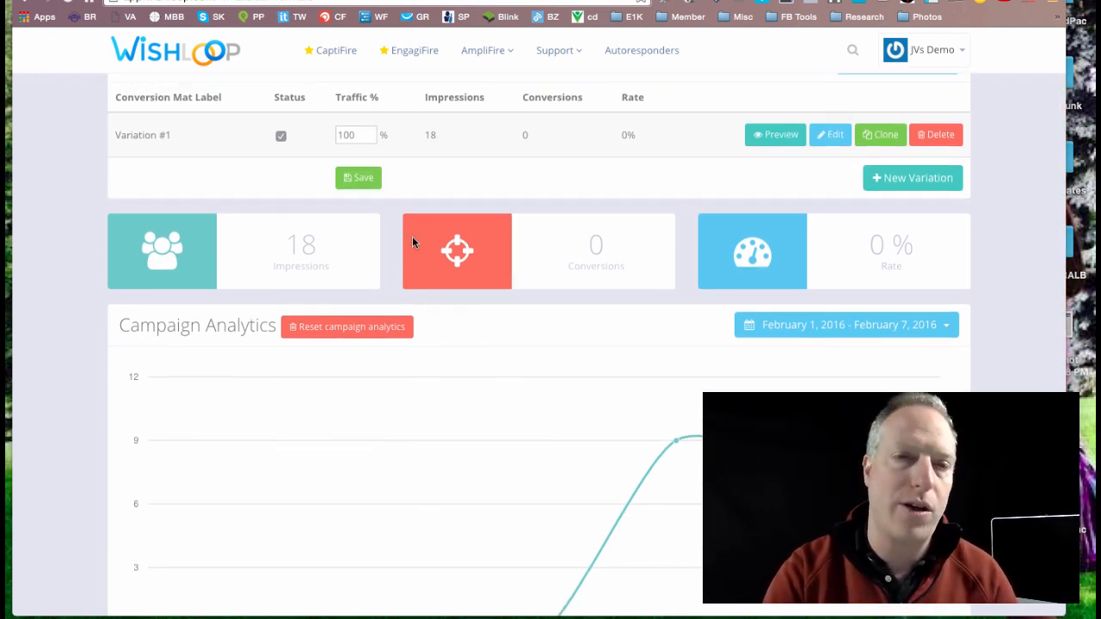
scroll(412, 243, "up", 2)
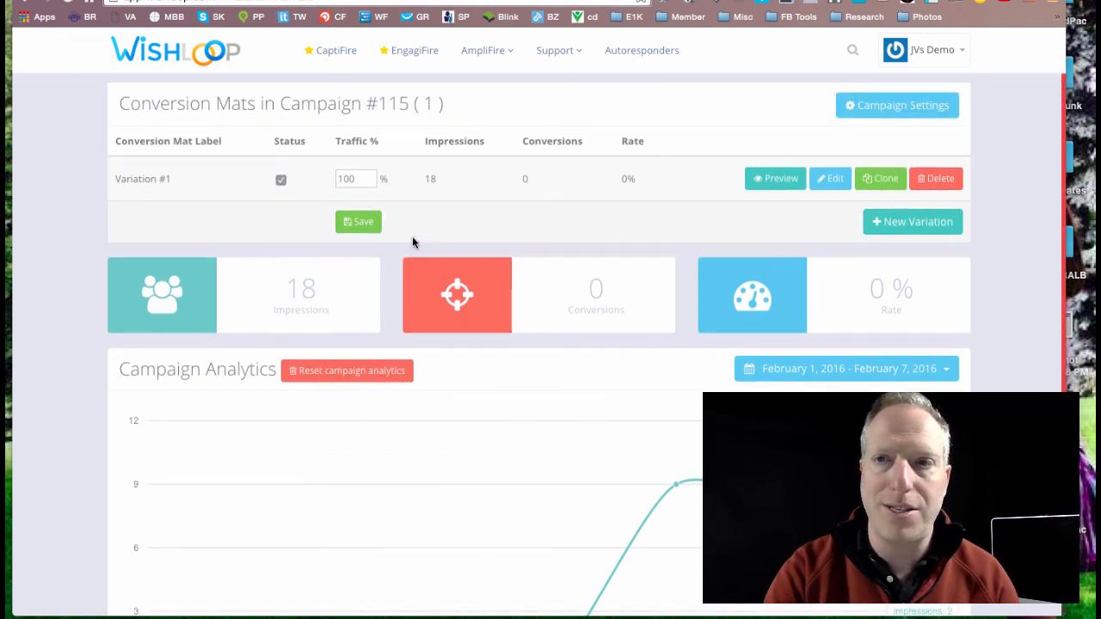